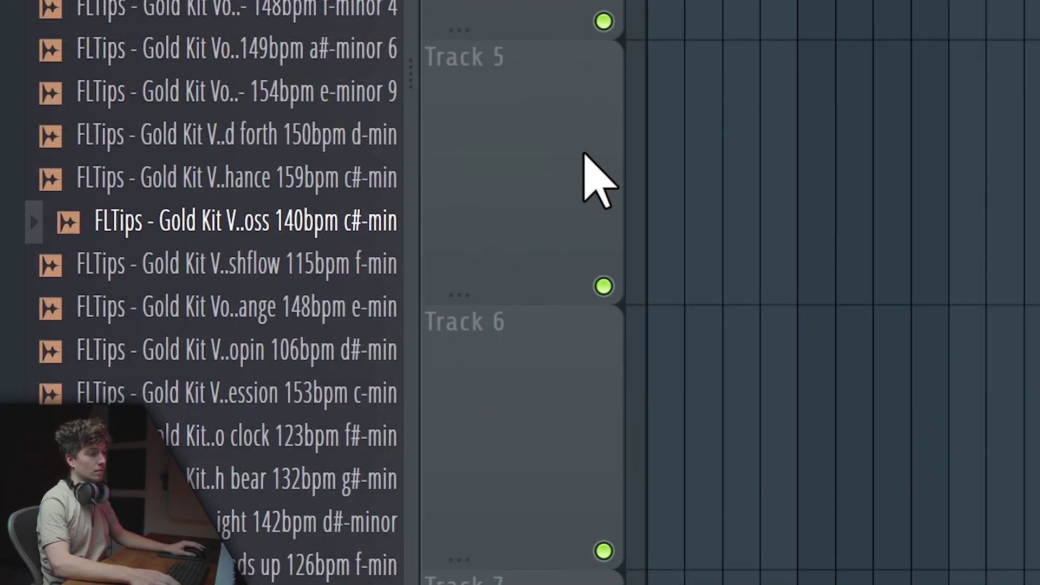
Preview Gold Kit vocal samples, then drag 'Bad Chance 159bpm c#-min' onto Track 3 of the playlist
{"action": "scroll", "coordinate": [287, 249], "scroll_direction": "down", "scroll_amount": 3}
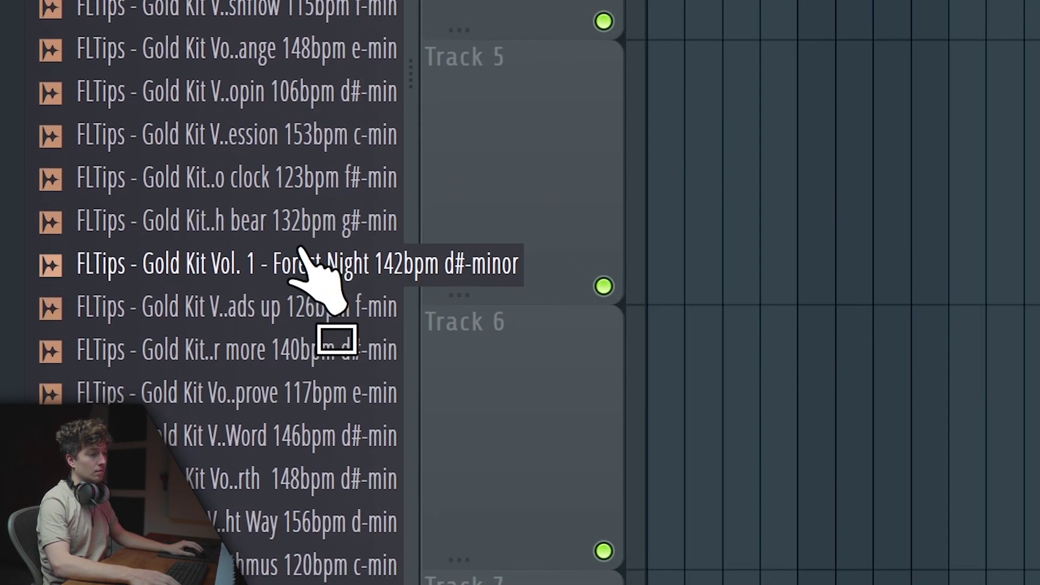
{"action": "left_click", "coordinate": [338, 312]}
{"action": "scroll", "coordinate": [352, 227], "scroll_direction": "down", "scroll_amount": 2}
{"action": "left_click", "coordinate": [370, 104]}
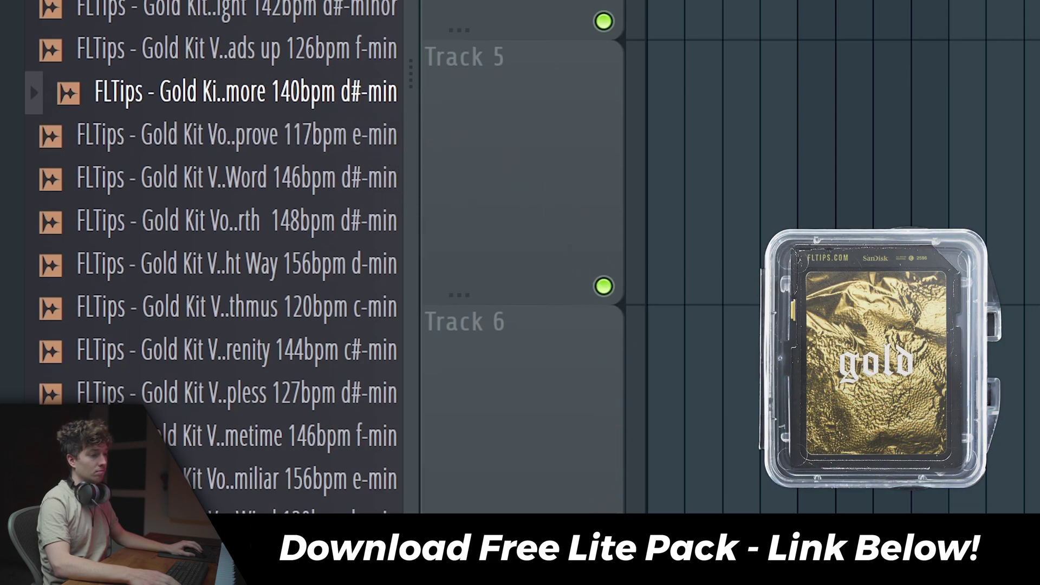
{"action": "left_click", "coordinate": [340, 350]}
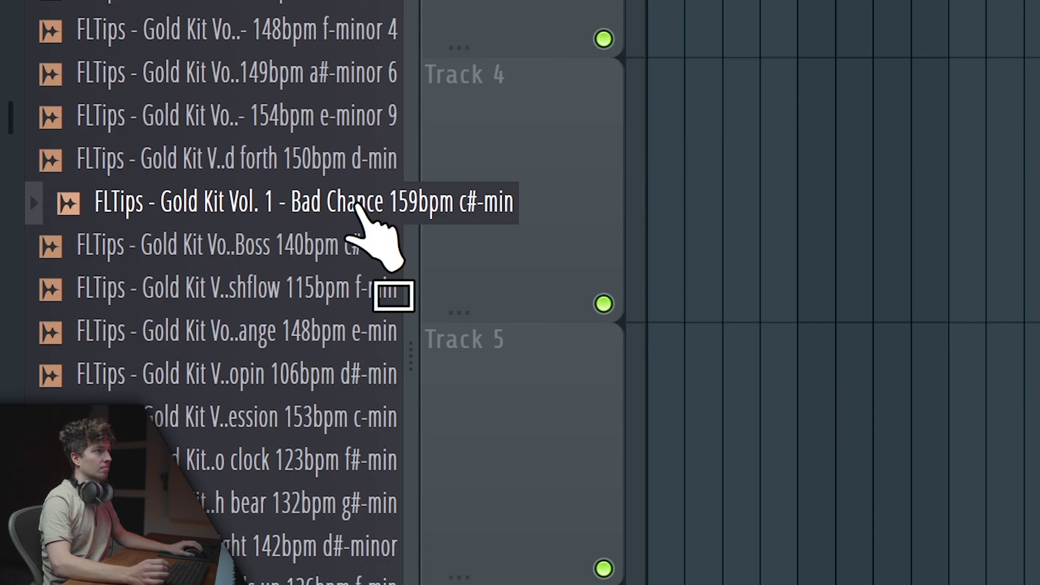
{"action": "left_click_drag", "start_coordinate": [357, 208], "coordinate": [672, 32]}
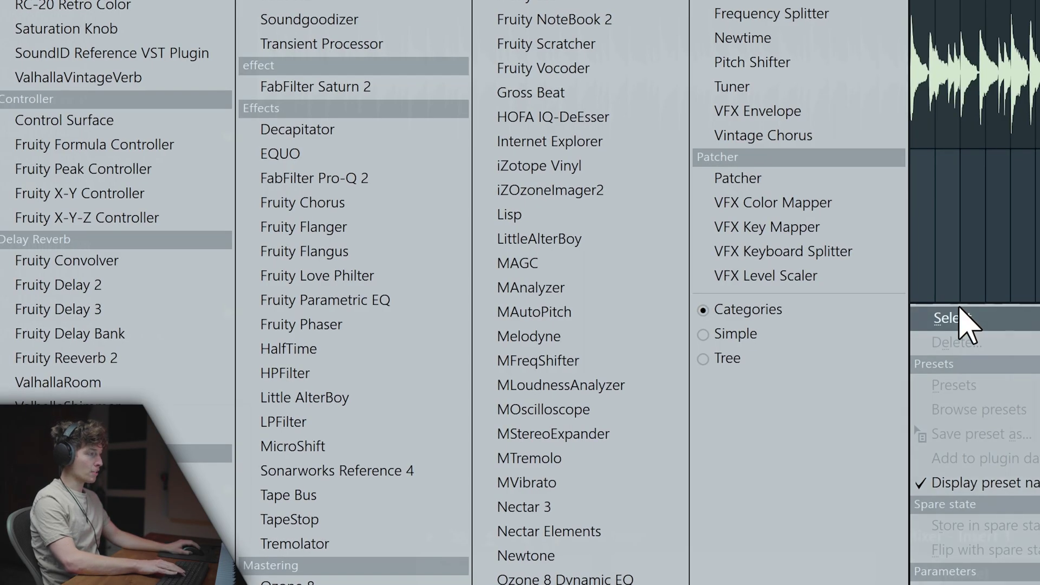
Load Patcher on Insert 1 and add a Fruity Reeverb 2 module to its map
{"action": "left_click", "coordinate": [738, 178]}
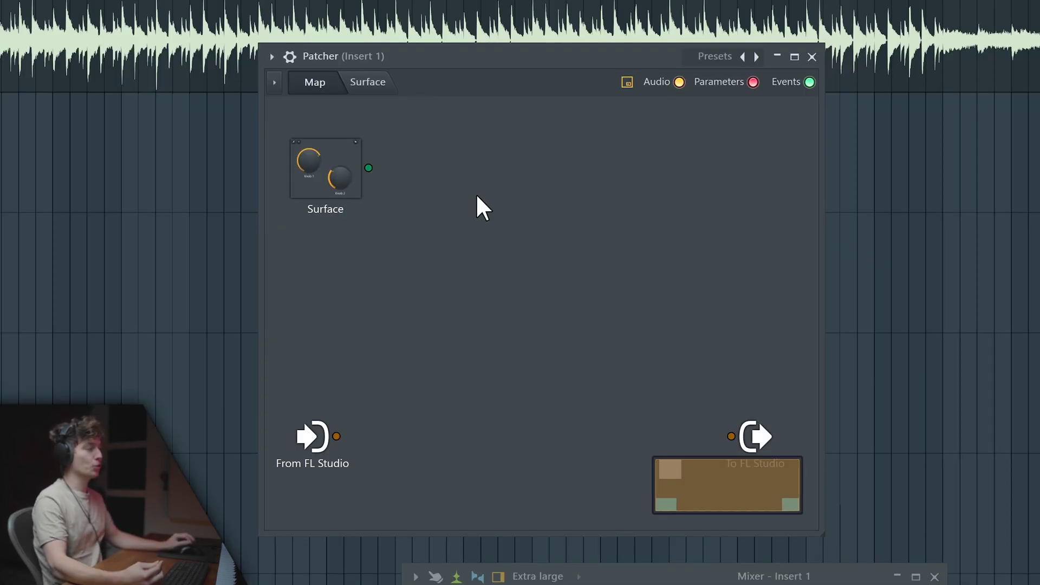
{"action": "right_click", "coordinate": [467, 175]}
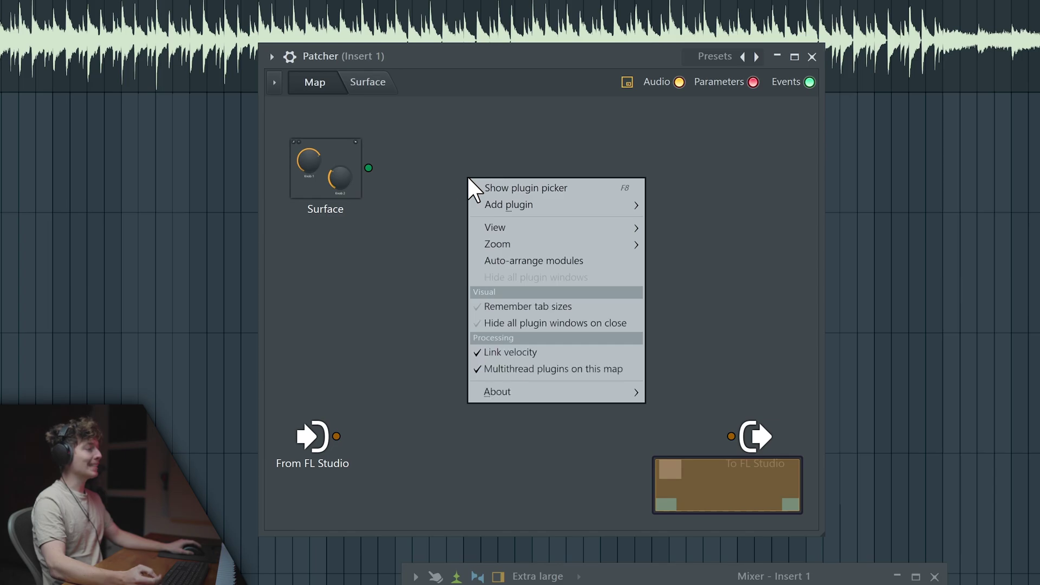
{"action": "left_click", "coordinate": [522, 189]}
{"action": "left_click", "coordinate": [183, 263]}
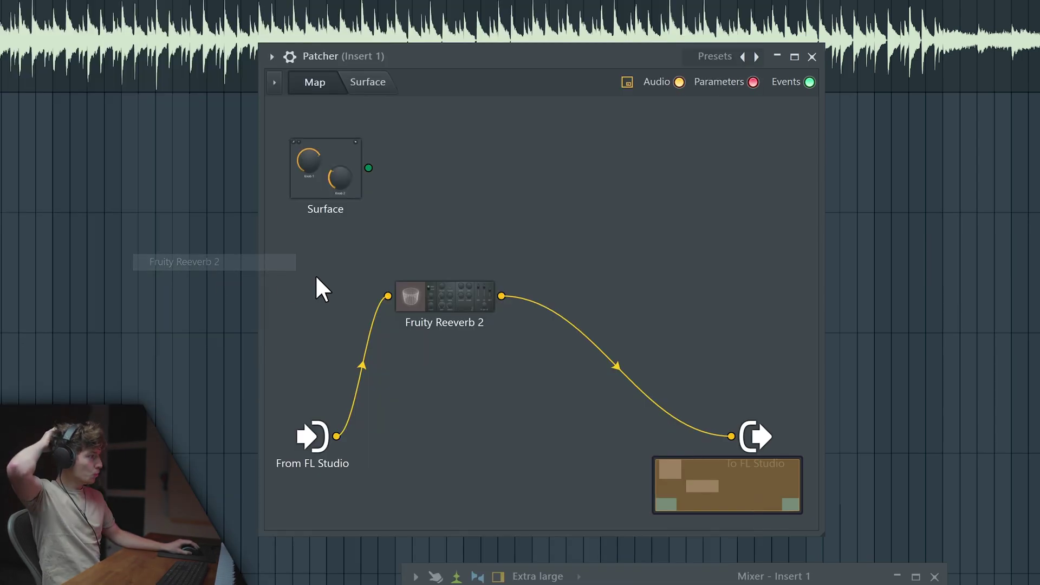
{"action": "left_click_drag", "start_coordinate": [435, 302], "coordinate": [481, 330]}
Push Fruity Reeverb 2's wet level to maximum and reposition its panel and module
{"action": "double_click", "coordinate": [481, 330]}
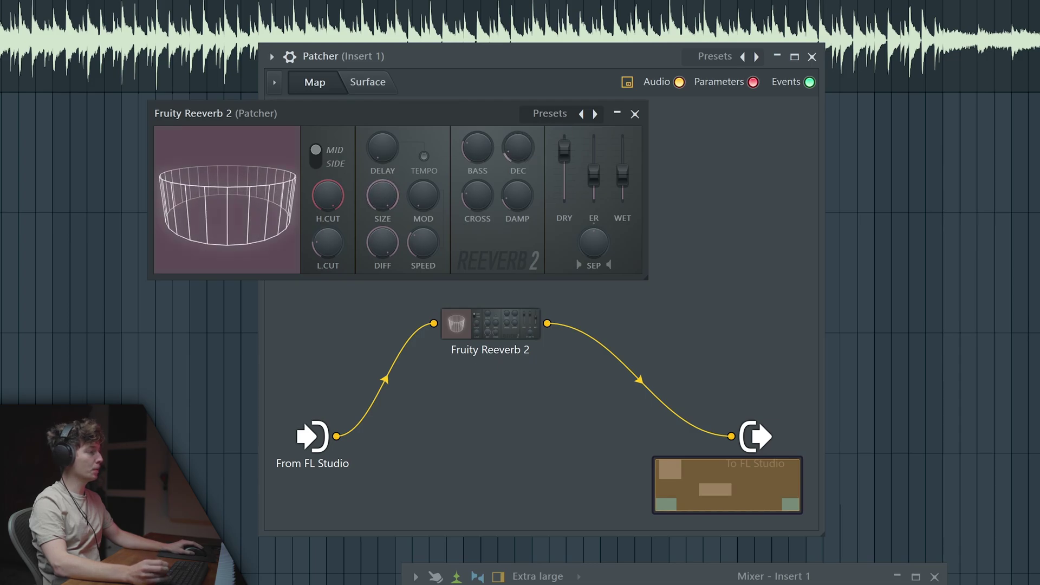
{"action": "left_click_drag", "start_coordinate": [623, 174], "coordinate": [623, 147]}
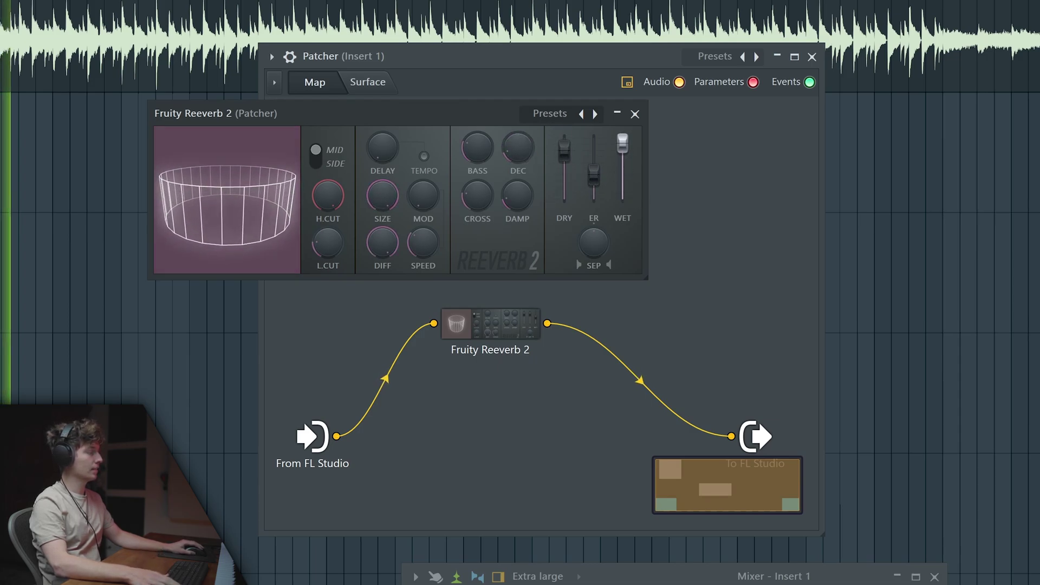
{"action": "left_click_drag", "start_coordinate": [473, 112], "coordinate": [652, 180]}
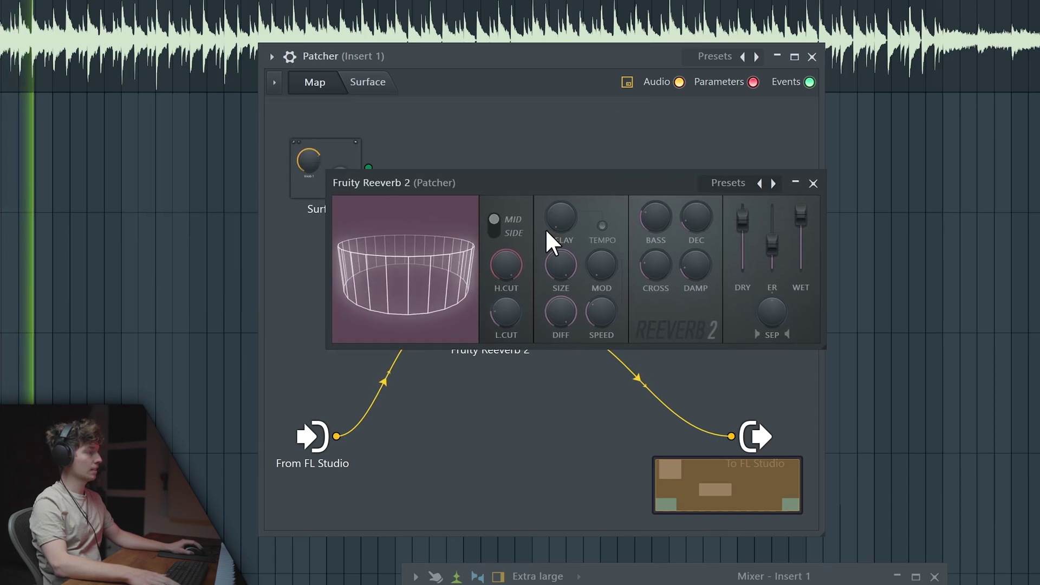
{"action": "left_click_drag", "start_coordinate": [513, 184], "coordinate": [125, 172]}
{"action": "left_click_drag", "start_coordinate": [497, 324], "coordinate": [538, 391]}
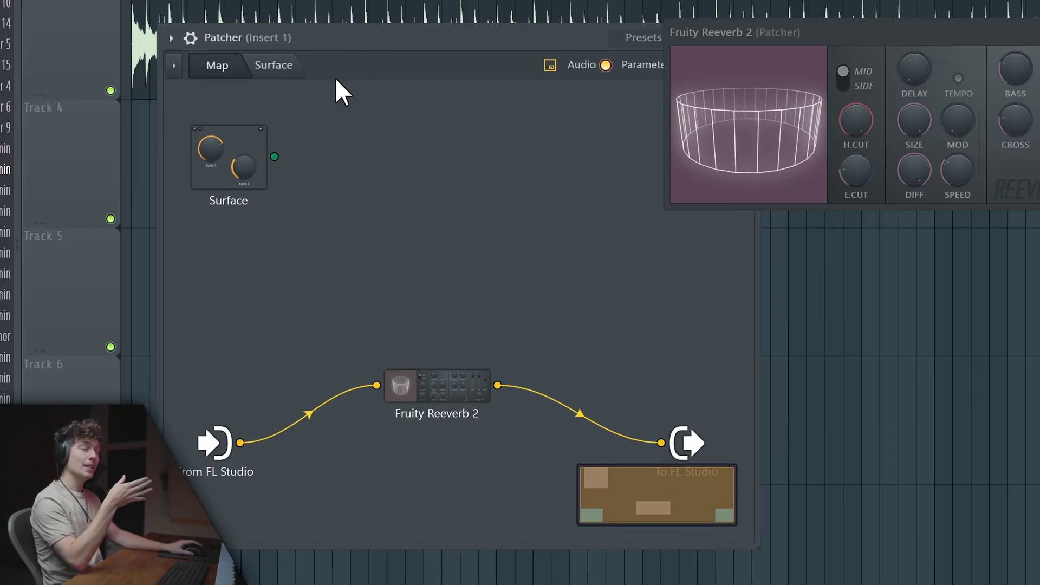
Add a Fruity Peak Controller to the Patcher map, placed down-left of the reverb
{"action": "right_click", "coordinate": [360, 167]}
{"action": "mouse_move", "coordinate": [427, 202]}
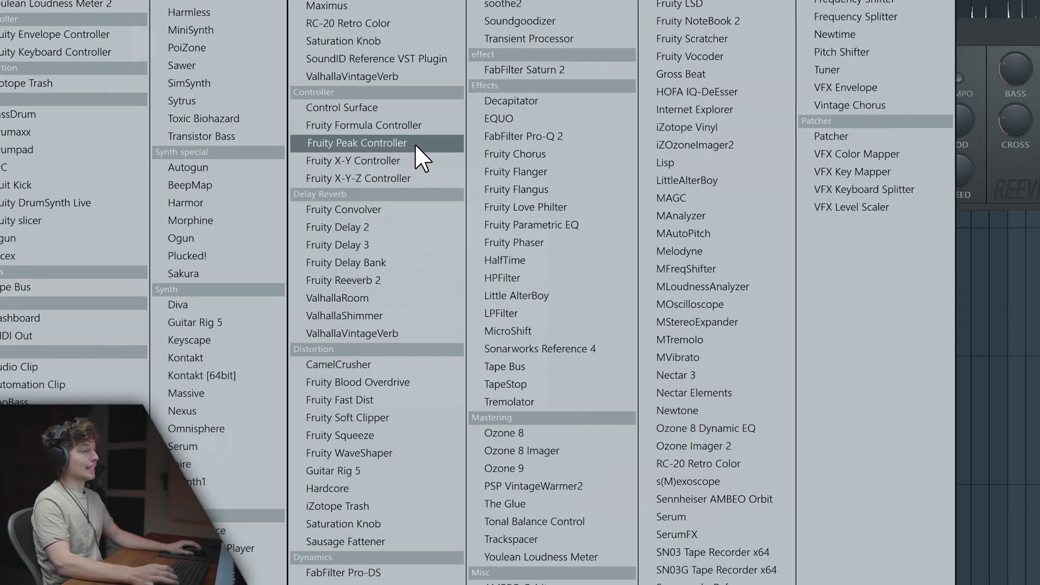
{"action": "left_click", "coordinate": [415, 144]}
{"action": "left_click_drag", "start_coordinate": [380, 198], "coordinate": [359, 267]}
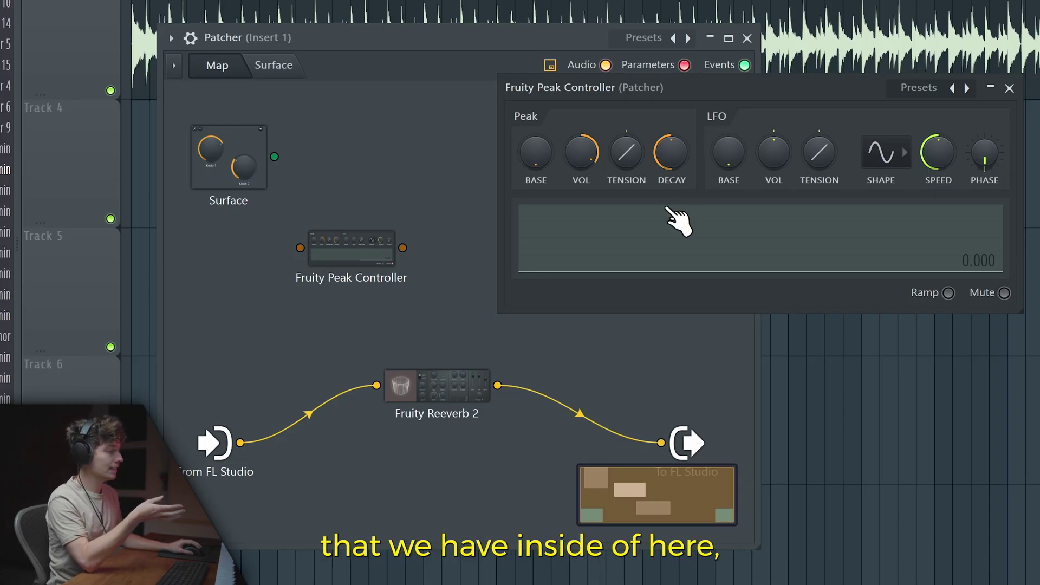
{"action": "left_click", "coordinate": [447, 398]}
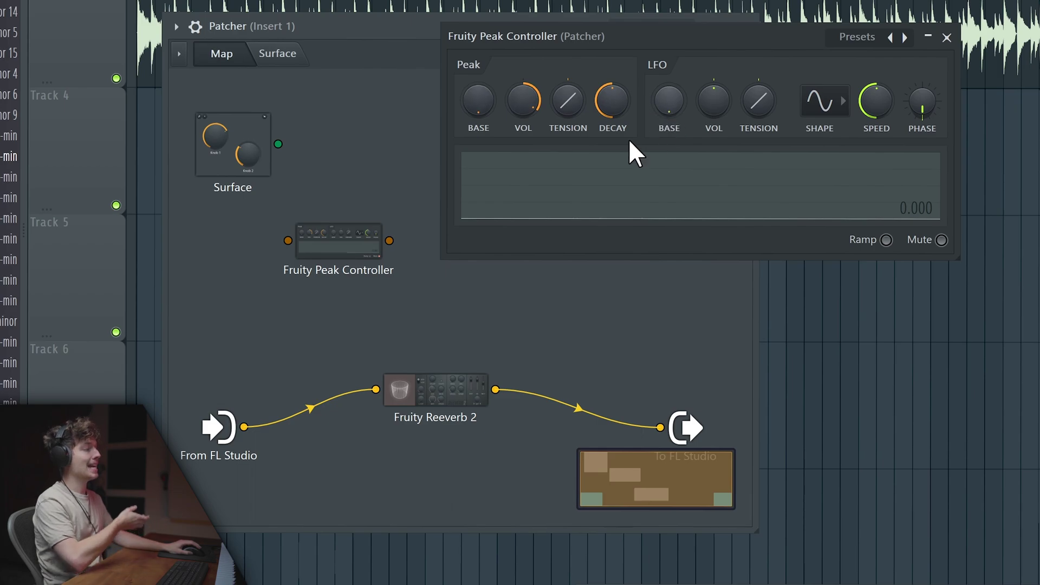
Enable the Peak Controller's LFO as its controller output (Outputs > Controllers > 3. LFO)
{"action": "left_click_drag", "start_coordinate": [332, 238], "coordinate": [273, 251]}
{"action": "right_click", "coordinate": [272, 251]}
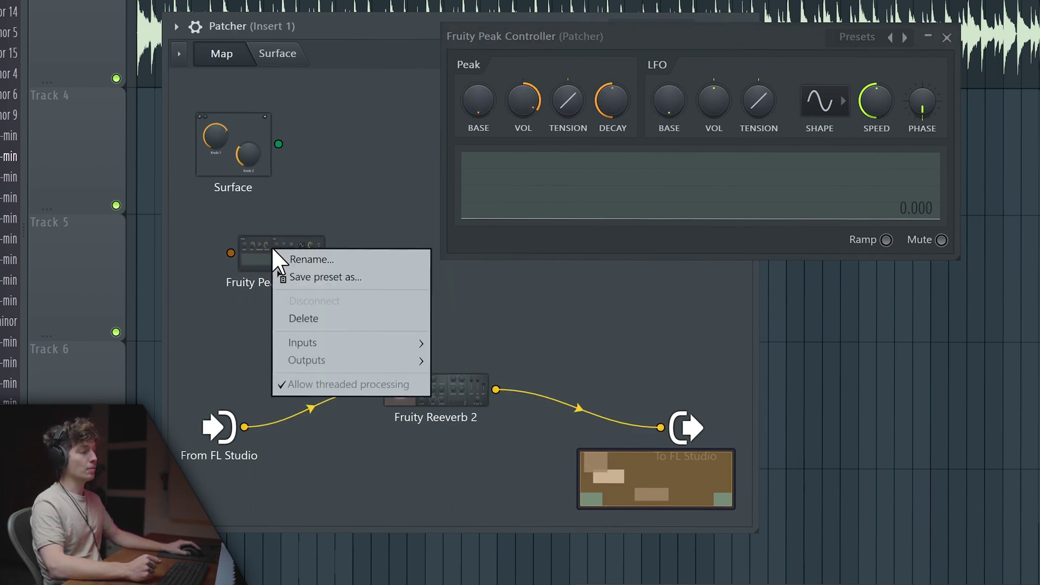
{"action": "mouse_move", "coordinate": [325, 362]}
{"action": "mouse_move", "coordinate": [476, 379]}
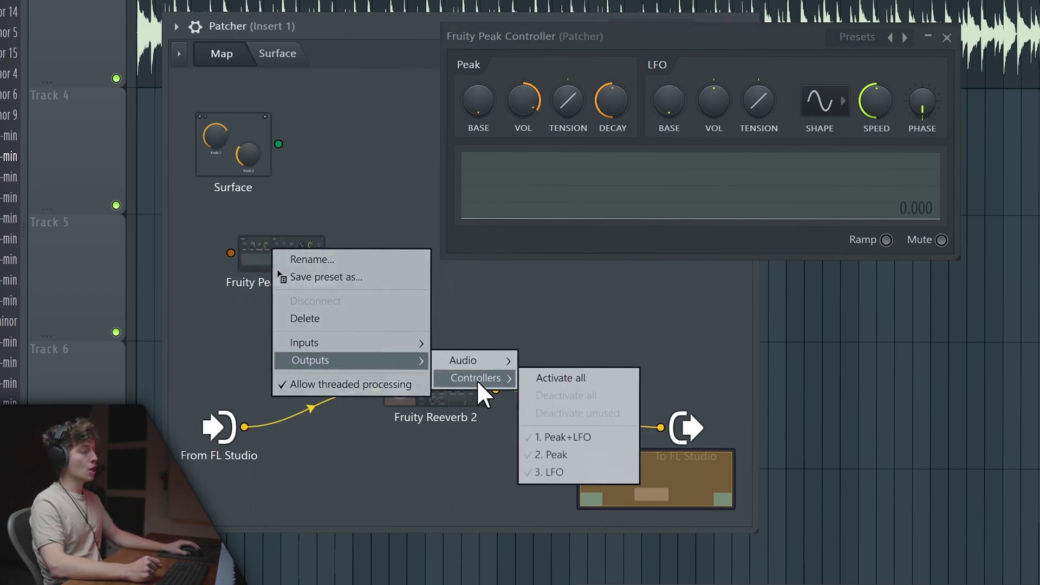
{"action": "left_click", "coordinate": [564, 472]}
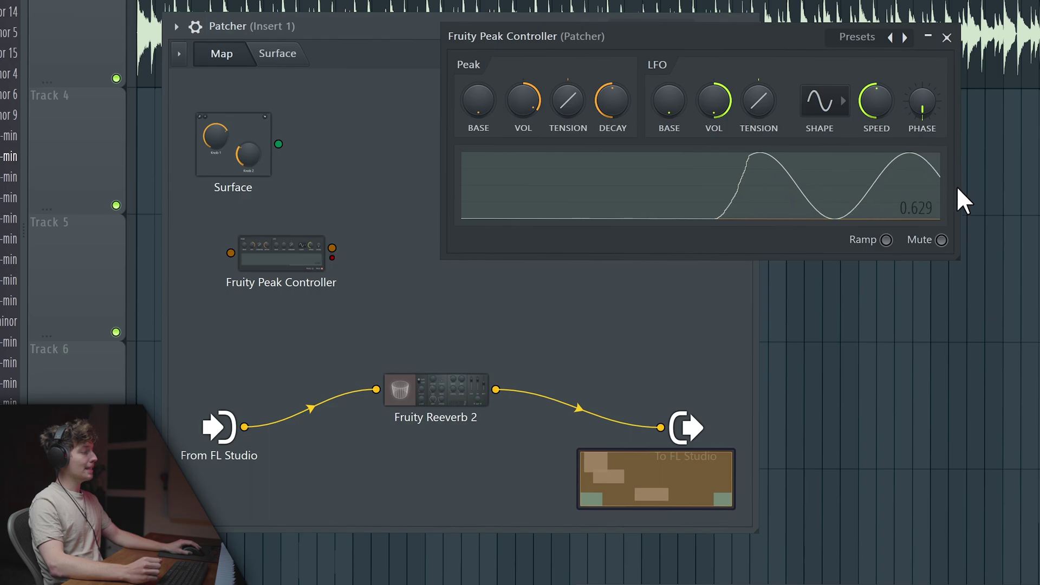
Activate Fruity Reeverb 2's WET parameter and cable the Peak Controller LFO into it
{"action": "left_click_drag", "start_coordinate": [282, 255], "coordinate": [385, 290]}
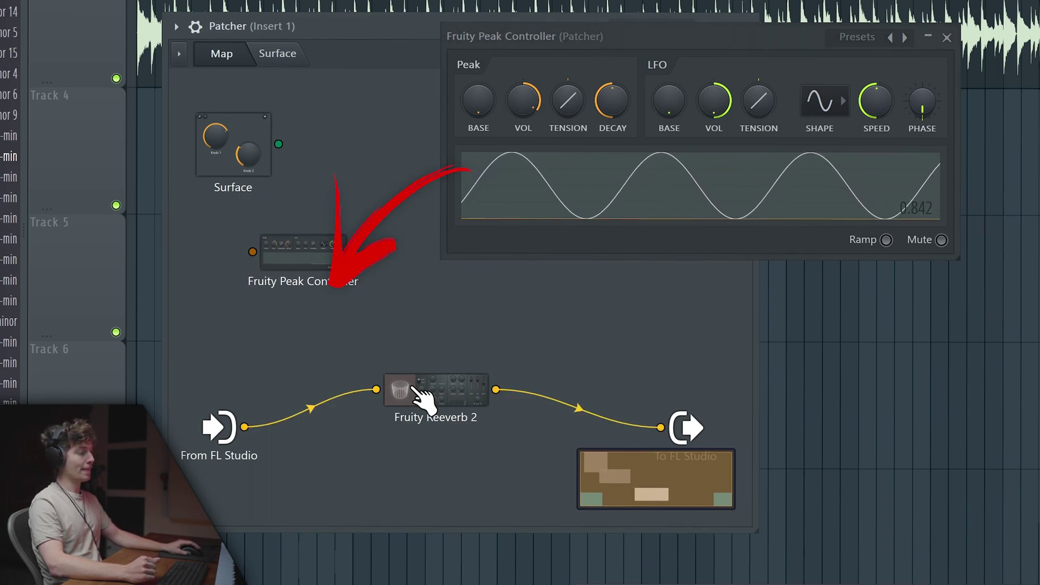
{"action": "left_click", "coordinate": [417, 393]}
{"action": "left_click_drag", "start_coordinate": [354, 257], "coordinate": [380, 355]}
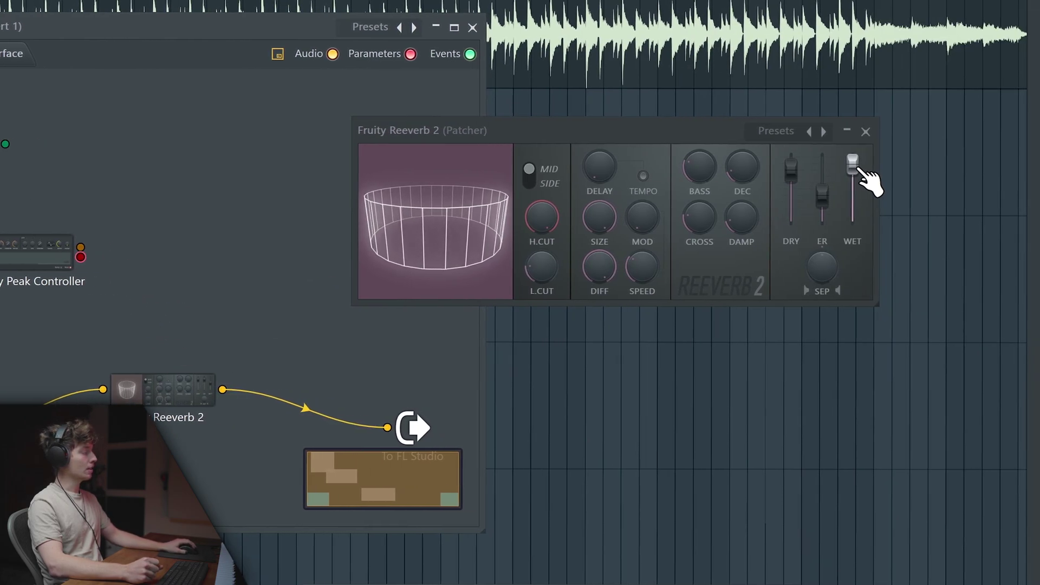
{"action": "right_click", "coordinate": [854, 165]}
{"action": "left_click", "coordinate": [878, 199]}
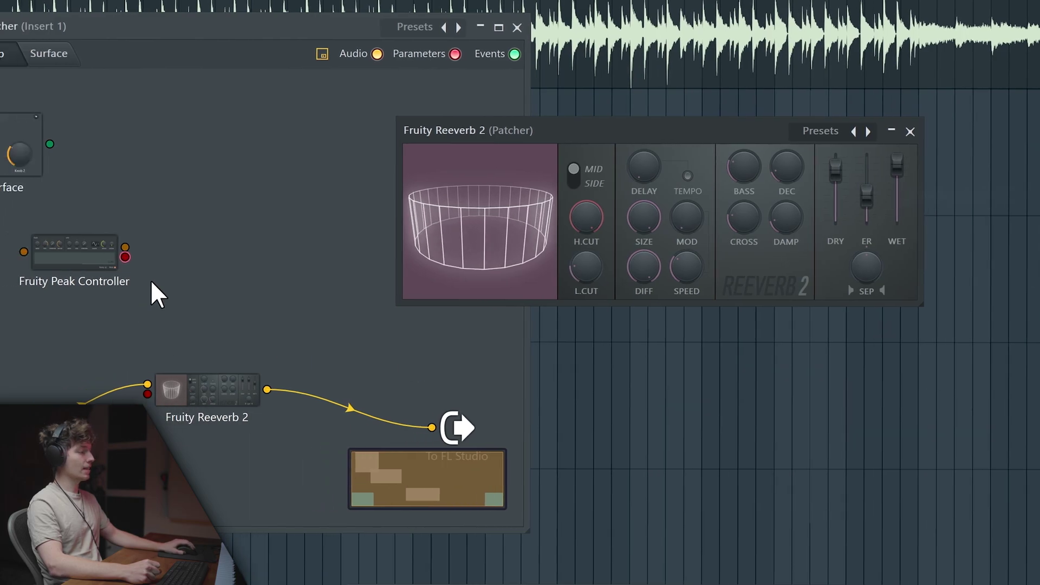
{"action": "left_click_drag", "start_coordinate": [125, 257], "coordinate": [205, 398]}
{"action": "left_click_drag", "start_coordinate": [749, 128], "coordinate": [646, 162]}
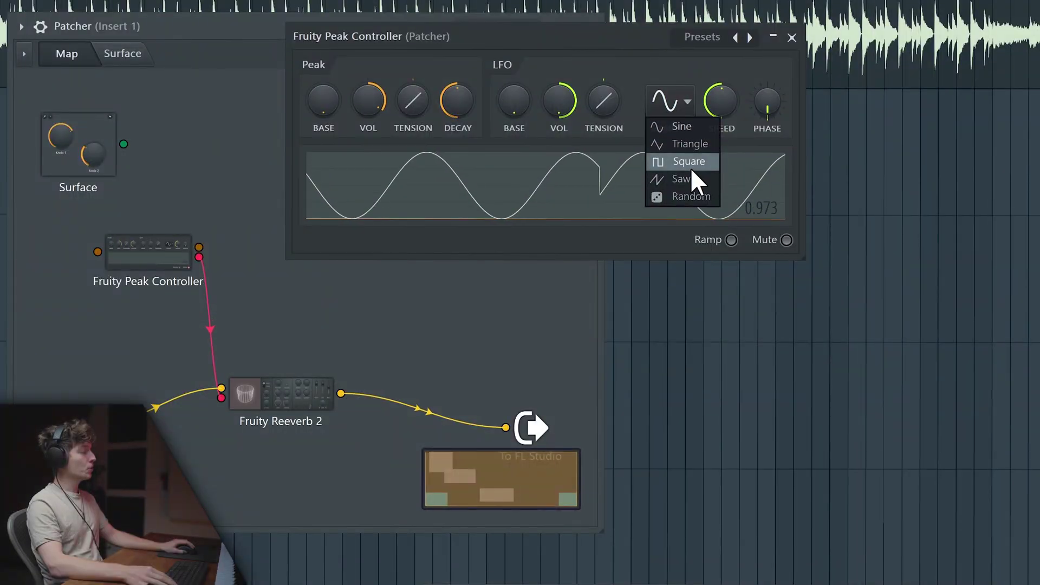
Sync the Peak Controller's LFO speed to 16 steps
{"action": "right_click", "coordinate": [735, 99]}
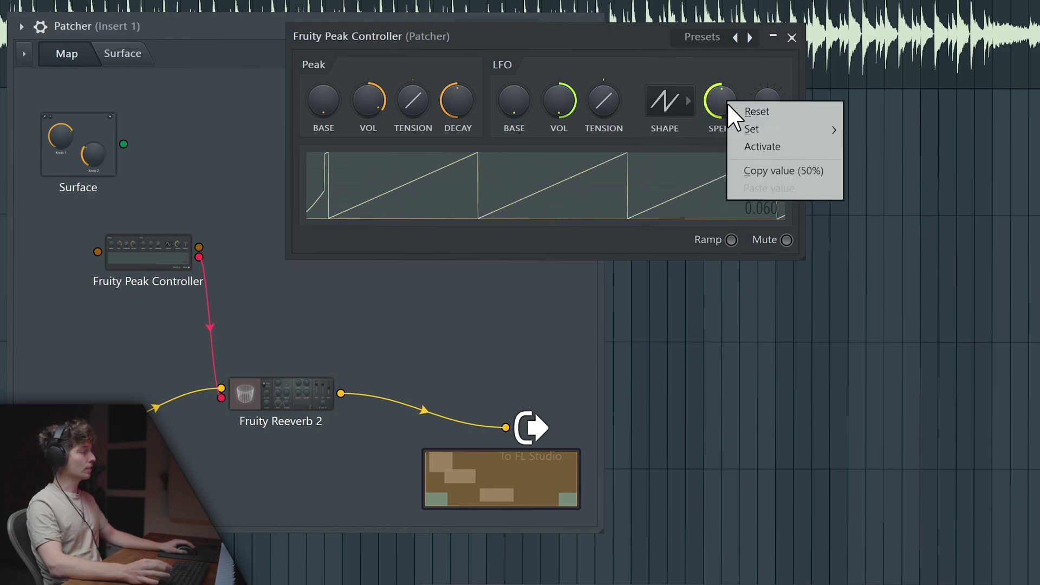
{"action": "mouse_move", "coordinate": [751, 131]}
{"action": "left_click", "coordinate": [880, 217]}
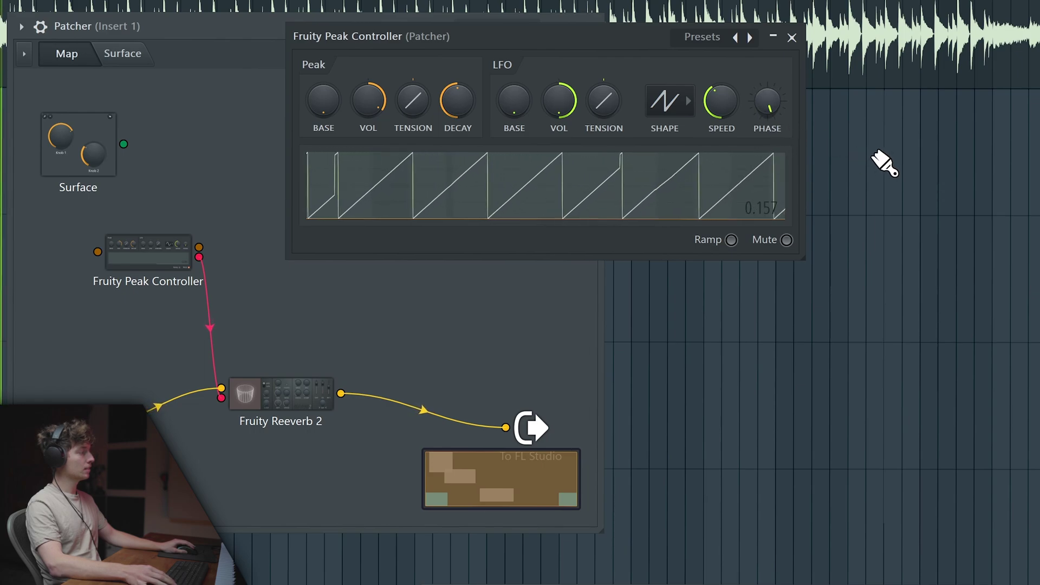
{"action": "right_click", "coordinate": [716, 103]}
{"action": "mouse_move", "coordinate": [755, 140]}
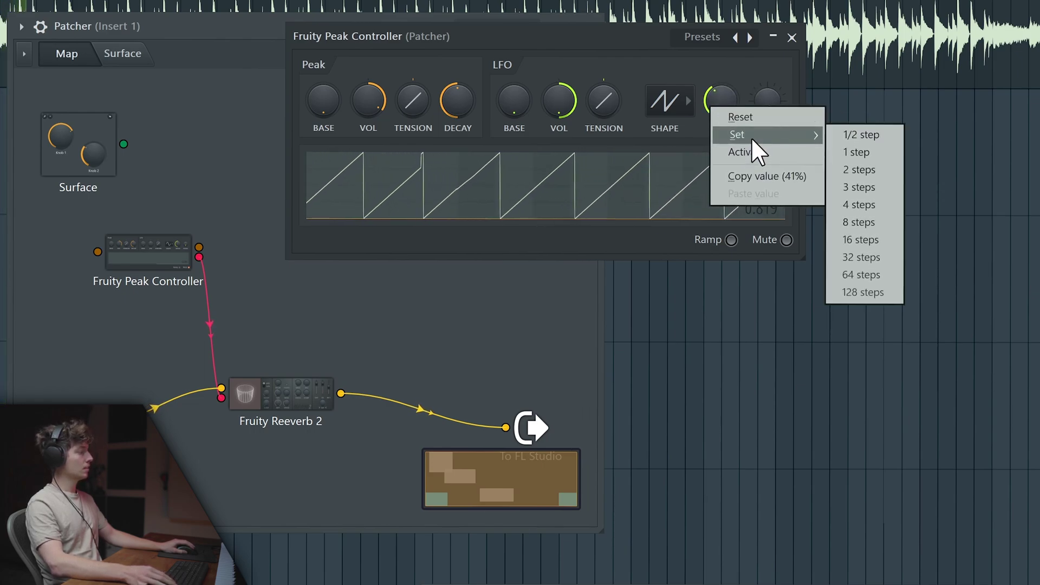
{"action": "left_click", "coordinate": [858, 240]}
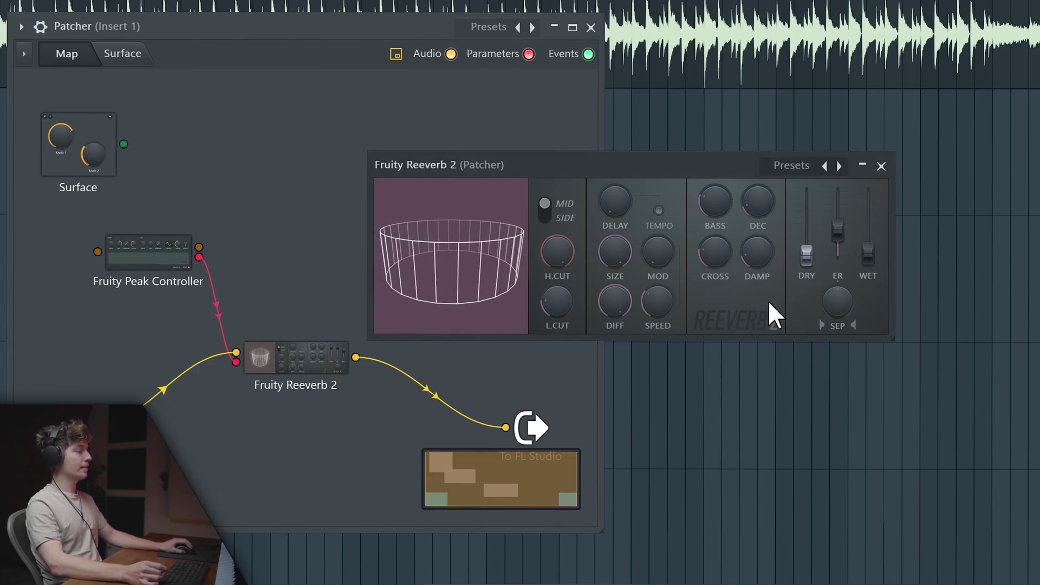
Route the dry input straight to the output and rename the reverb module 'Wet Only Reverb'
{"action": "left_click_drag", "start_coordinate": [299, 368], "coordinate": [287, 340]}
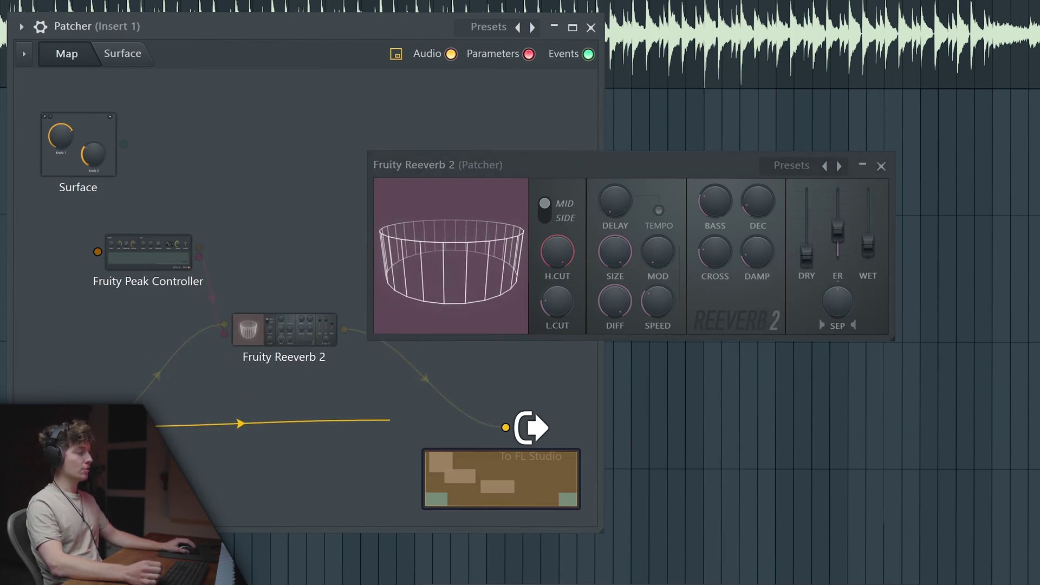
{"action": "left_click_drag", "start_coordinate": [465, 424], "coordinate": [505, 428]}
{"action": "left_click_drag", "start_coordinate": [290, 346], "coordinate": [303, 349]}
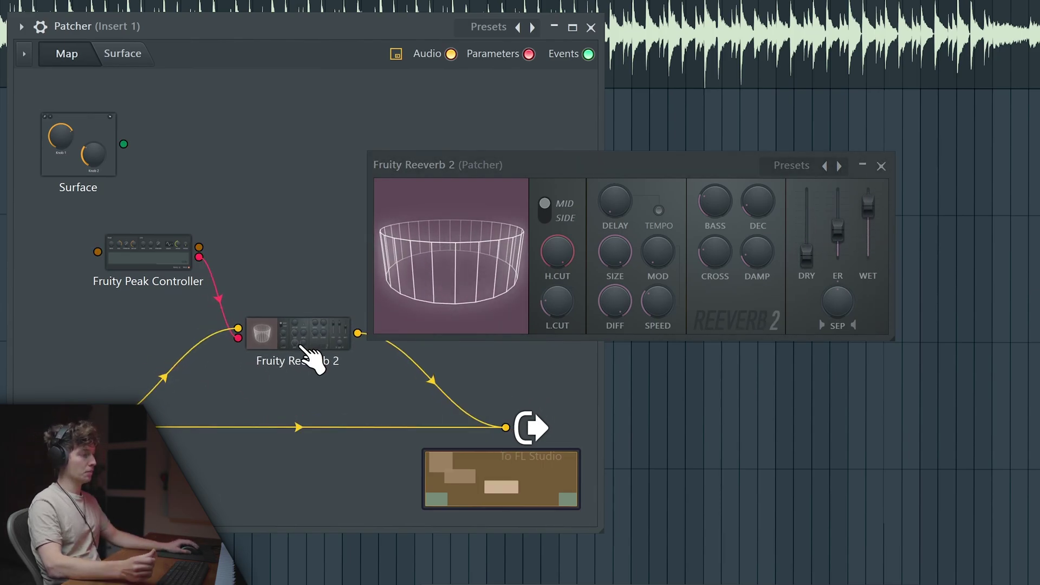
{"action": "right_click", "coordinate": [303, 350]}
{"action": "left_click", "coordinate": [314, 356]}
{"action": "type", "text": "Wet "}
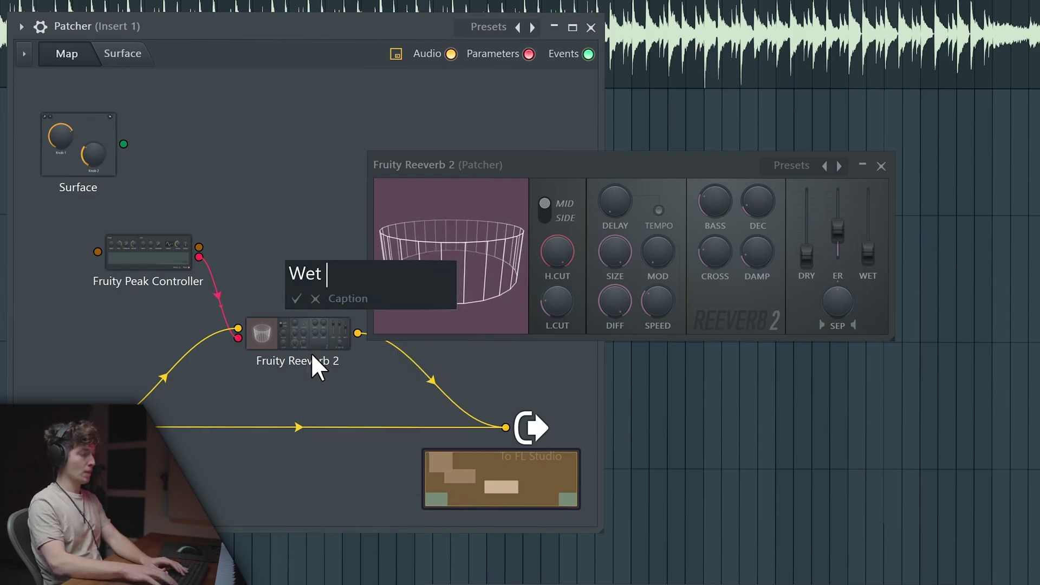
{"action": "type", "text": "Only Reverb"}
{"action": "key", "text": "Return"}
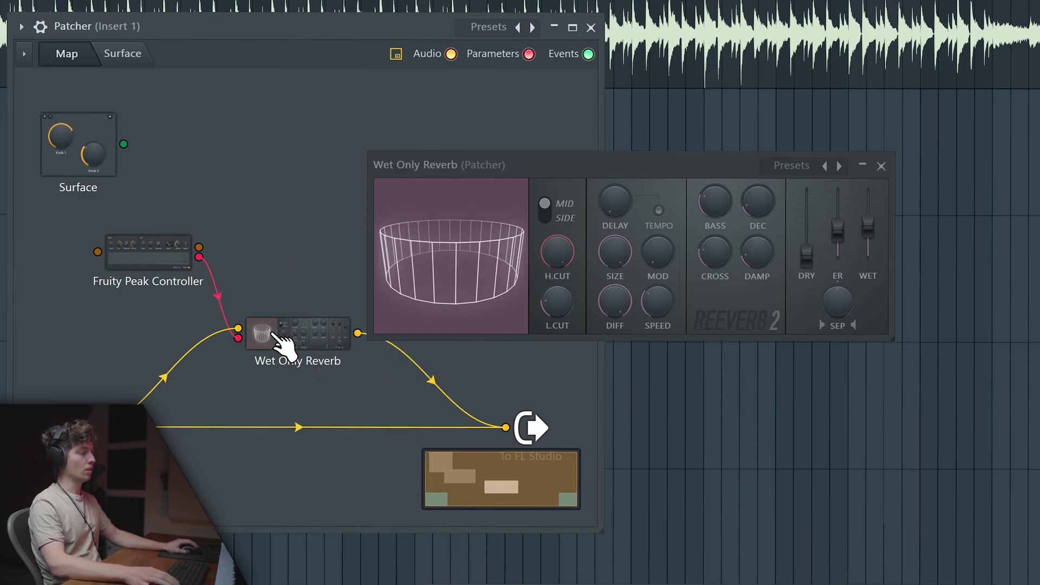
Rename the Peak Controller module 'Reverb' and move Wet Only Reverb higher on the map
{"action": "right_click", "coordinate": [145, 252]}
{"action": "left_click", "coordinate": [173, 260]}
{"action": "type", "text": "Reverb"}
{"action": "key", "text": "Return"}
{"action": "left_click_drag", "start_coordinate": [293, 352], "coordinate": [291, 290]}
Close the Wet Only Reverb settings and move the Patcher window up
{"action": "left_click", "coordinate": [162, 268]}
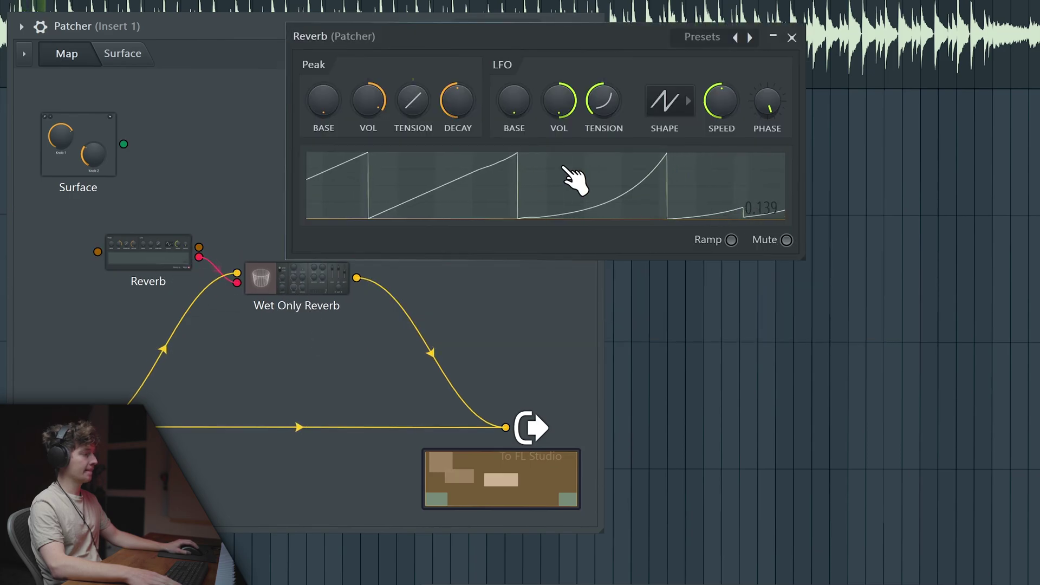
{"action": "left_click", "coordinate": [667, 312]}
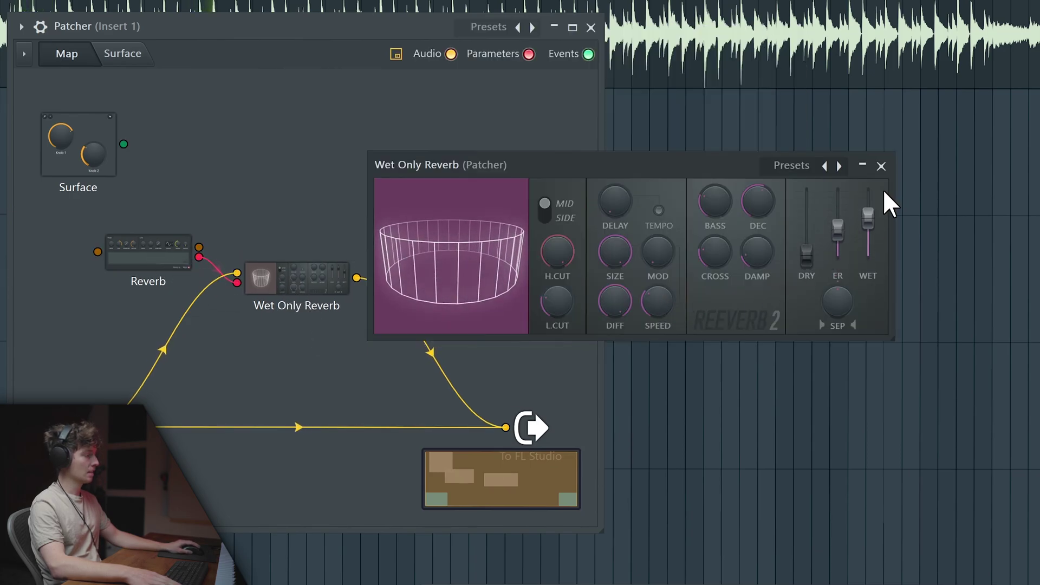
{"action": "left_click", "coordinate": [881, 166]}
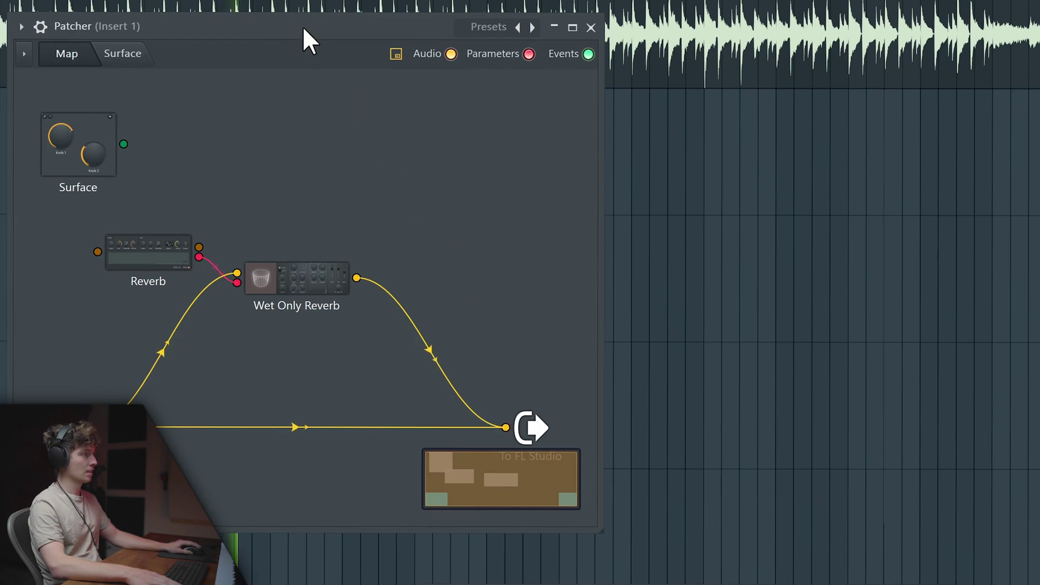
{"action": "left_click_drag", "start_coordinate": [308, 37], "coordinate": [384, 2]}
Add Fruity Delay 3 below Wet Only Reverb and set it to ping-pong in its settings
{"action": "right_click", "coordinate": [441, 151]}
{"action": "left_click", "coordinate": [252, 228]}
{"action": "left_click_drag", "start_coordinate": [510, 166], "coordinate": [388, 310]}
{"action": "left_click", "coordinate": [393, 311]}
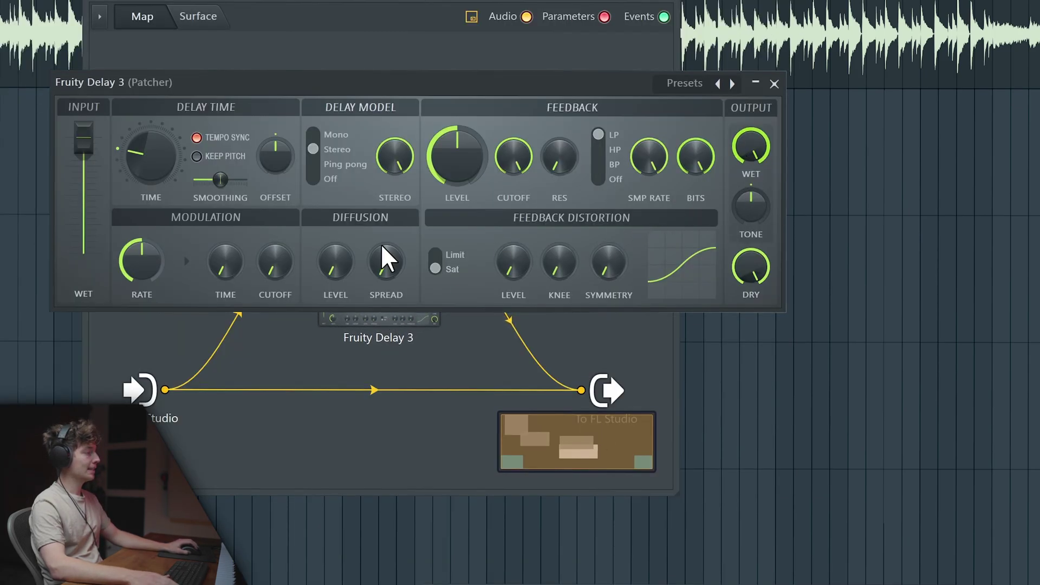
{"action": "left_click_drag", "start_coordinate": [337, 76], "coordinate": [397, 177]}
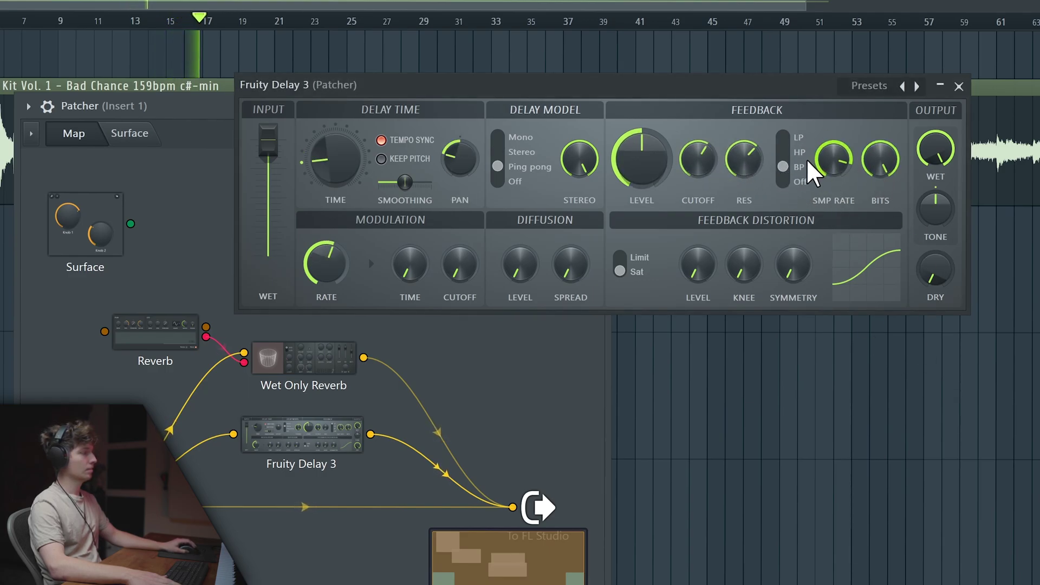
{"action": "key", "text": "Escape"}
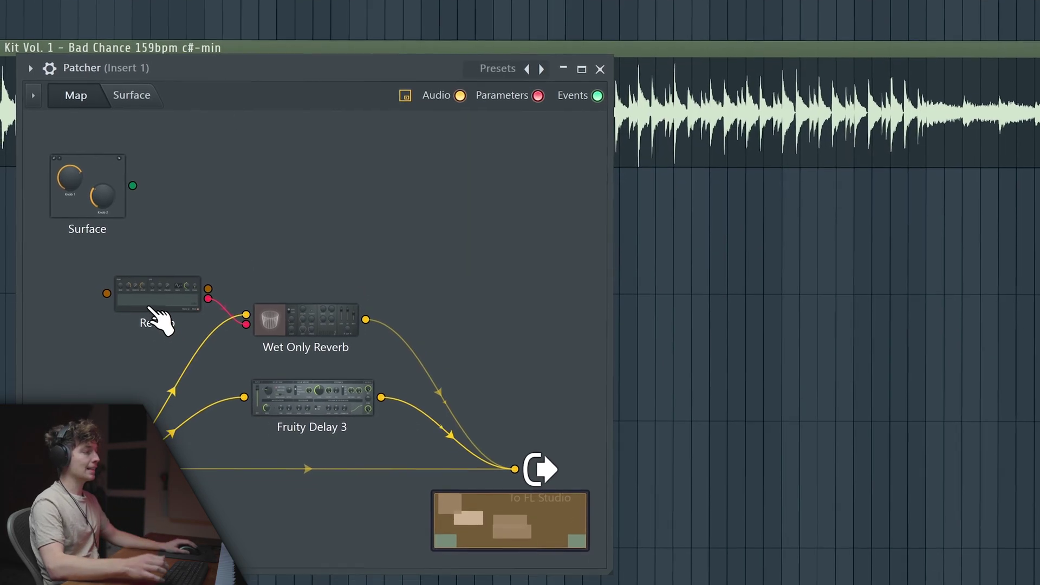
Activate Fruity Delay 3's WET parameter and link the Reverb controller to it
{"action": "right_click", "coordinate": [149, 345]}
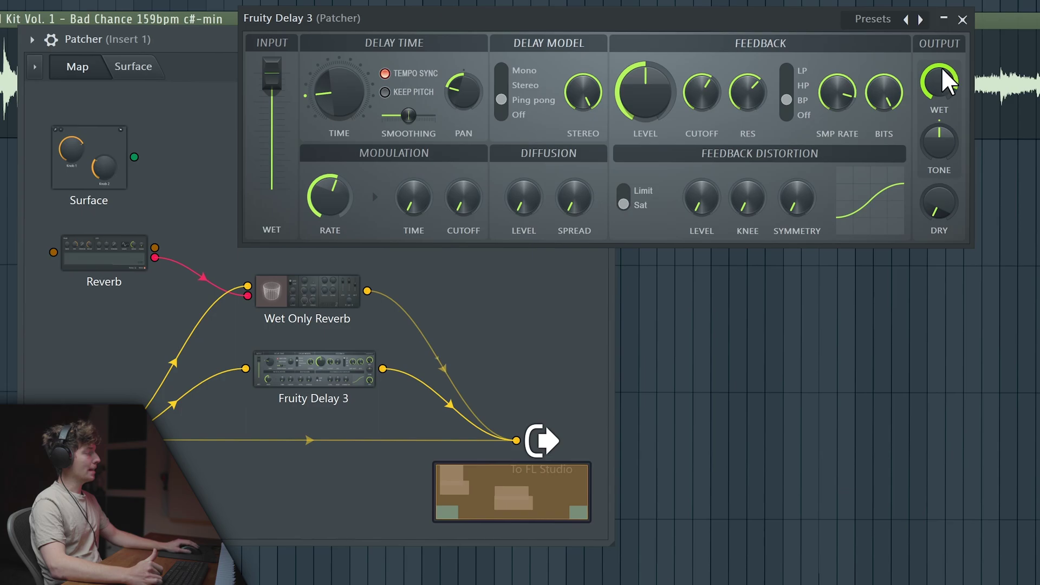
{"action": "right_click", "coordinate": [941, 82]}
{"action": "left_click", "coordinate": [970, 95]}
{"action": "left_click", "coordinate": [963, 20]}
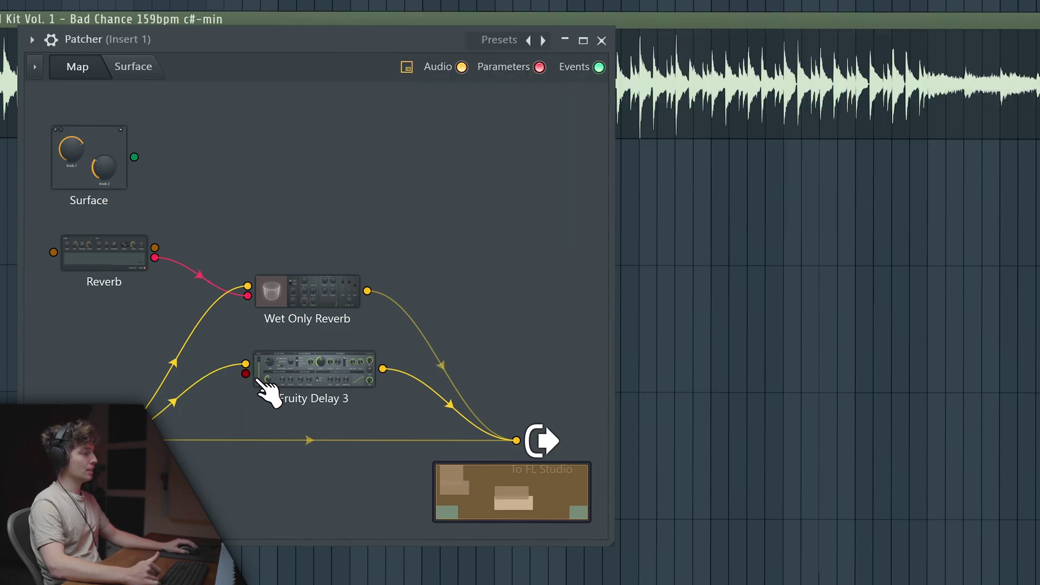
{"action": "left_click_drag", "start_coordinate": [255, 381], "coordinate": [155, 257]}
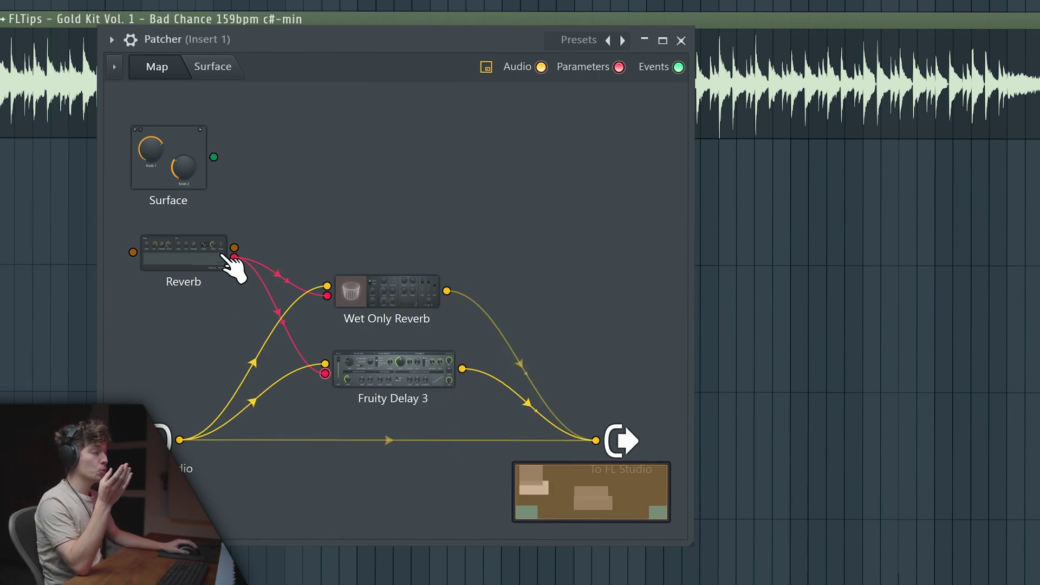
Add a Fruity peak controller below Reverb and set its output to 3. LFO
{"action": "right_click", "coordinate": [187, 256]}
{"action": "left_click", "coordinate": [181, 267]}
{"action": "right_click", "coordinate": [172, 256]}
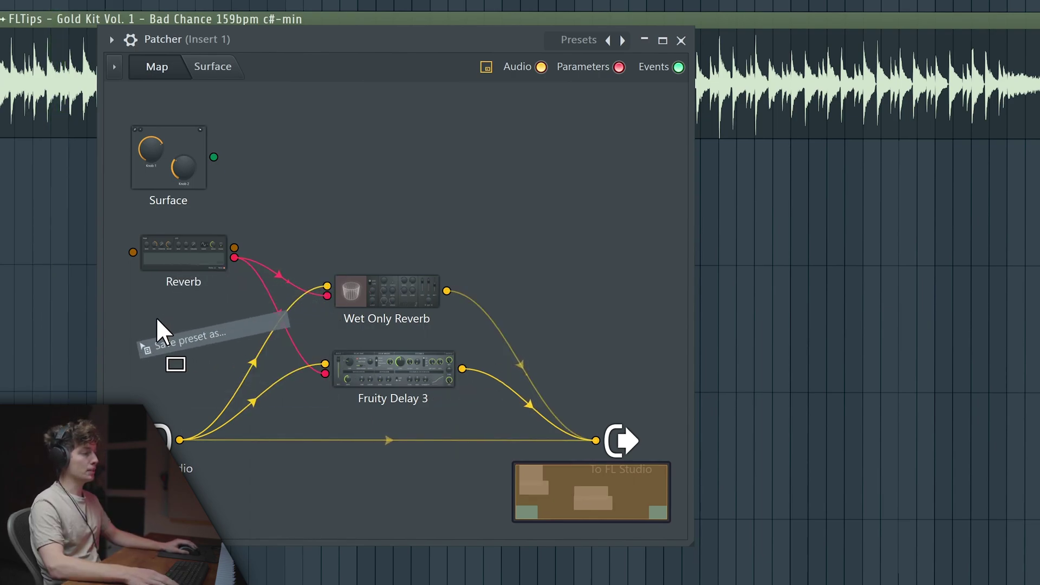
{"action": "left_click_drag", "start_coordinate": [157, 327], "coordinate": [165, 332]}
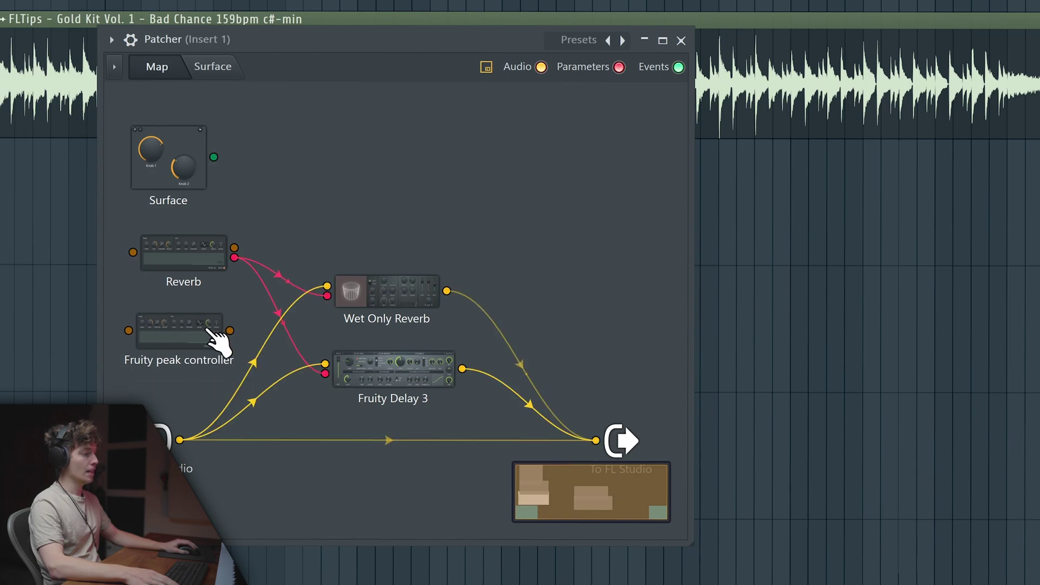
{"action": "right_click", "coordinate": [206, 329]}
{"action": "mouse_move", "coordinate": [282, 440]}
{"action": "mouse_move", "coordinate": [409, 458]}
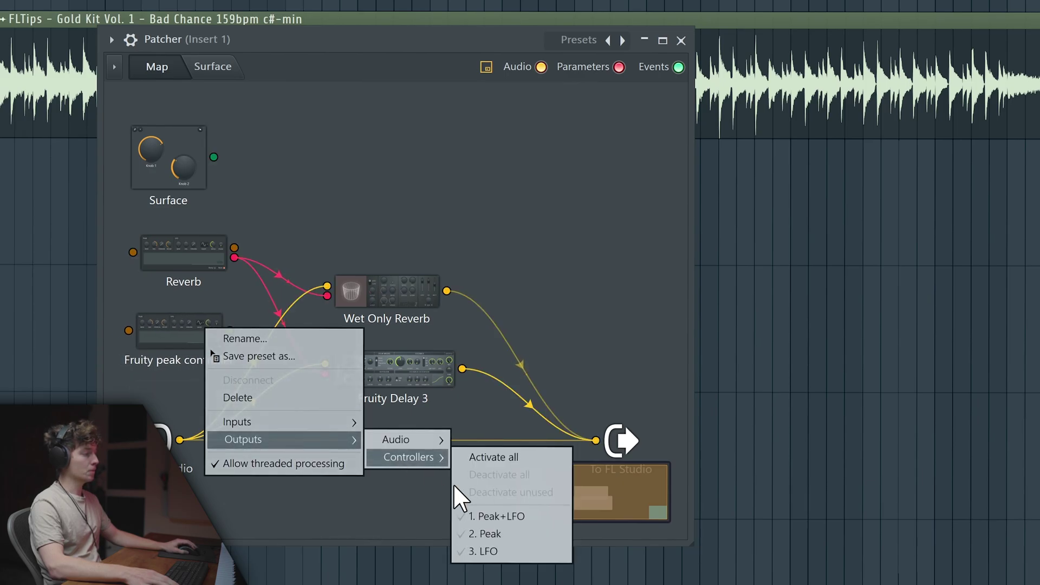
{"action": "left_click", "coordinate": [515, 552]}
Rewire Fruity Delay 3's wet level to the new controller and rename it Delay
{"action": "left_click_drag", "start_coordinate": [327, 375], "coordinate": [233, 337]}
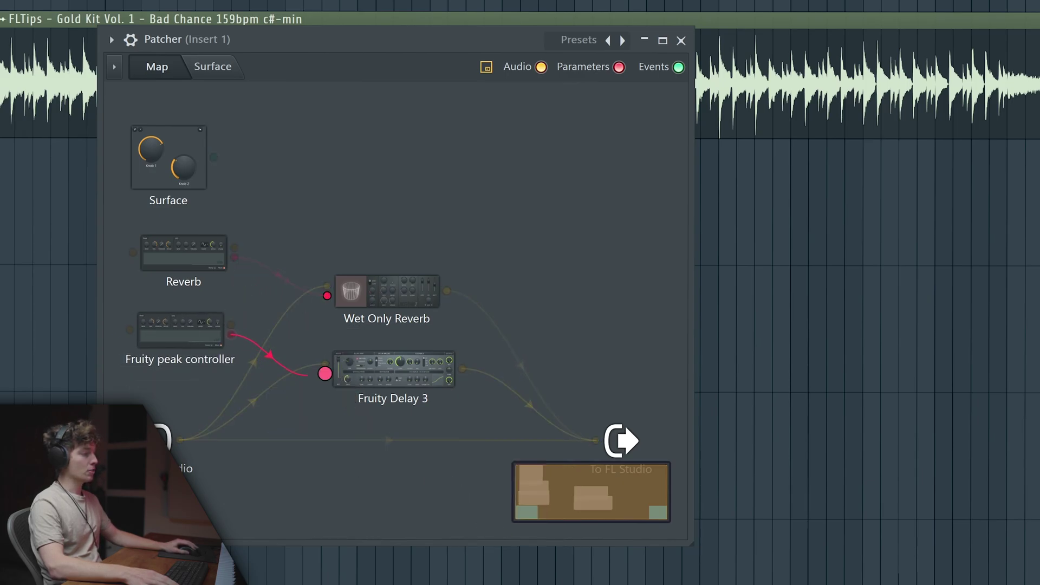
{"action": "left_click_drag", "start_coordinate": [313, 375], "coordinate": [325, 374]}
{"action": "left_click_drag", "start_coordinate": [185, 327], "coordinate": [189, 309]}
{"action": "right_click", "coordinate": [188, 309]}
{"action": "left_click", "coordinate": [197, 316]}
{"action": "type", "text": "D"}
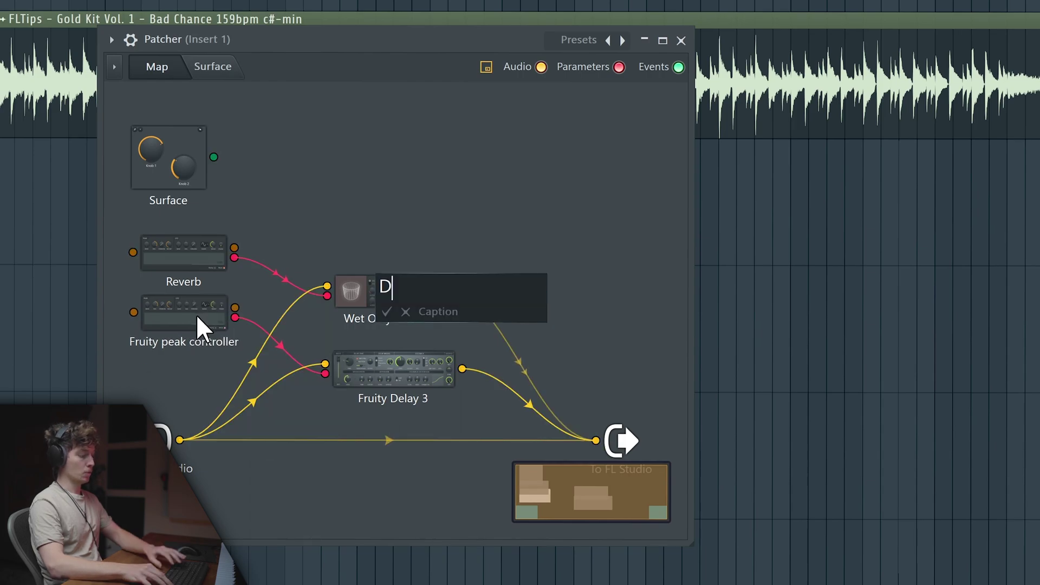
{"action": "type", "text": "el"}
{"action": "type", "text": "lay"}
{"action": "key", "text": "Return"}
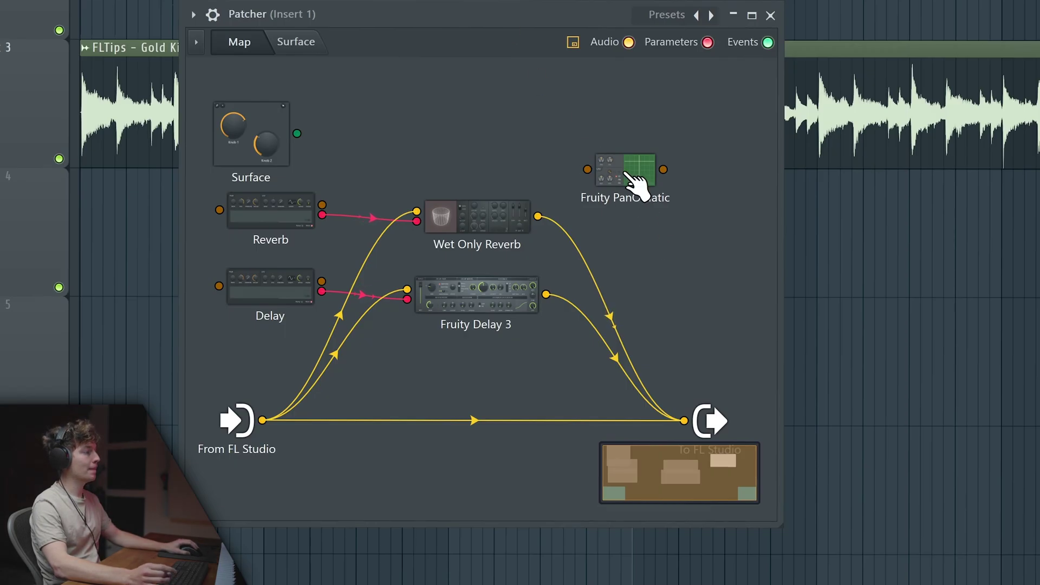
Add Fruity PanOMatic and activate its PAN knob for external control
{"action": "left_click", "coordinate": [633, 183]}
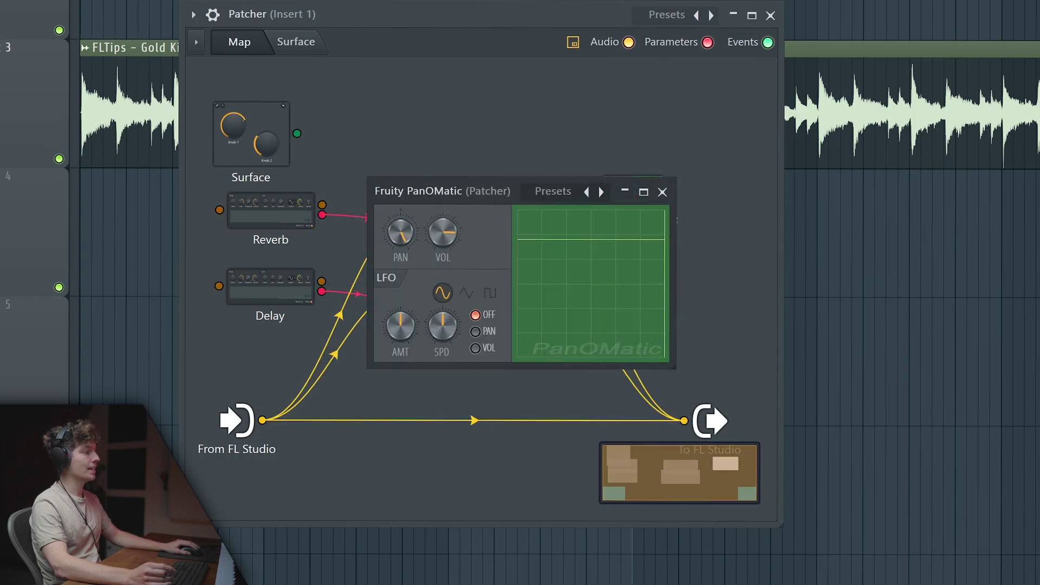
{"action": "right_click", "coordinate": [408, 234]}
{"action": "left_click", "coordinate": [434, 272]}
Add a peak controller named Pan and wire PanOMatic between the patch input and output
{"action": "right_click", "coordinate": [278, 289]}
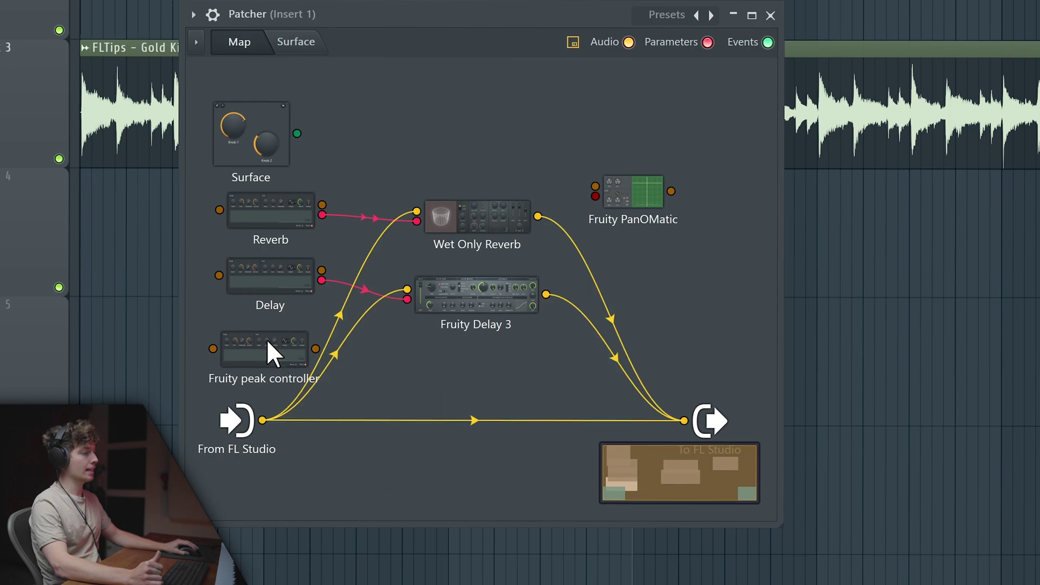
{"action": "right_click", "coordinate": [266, 340]}
{"action": "left_click", "coordinate": [278, 352]}
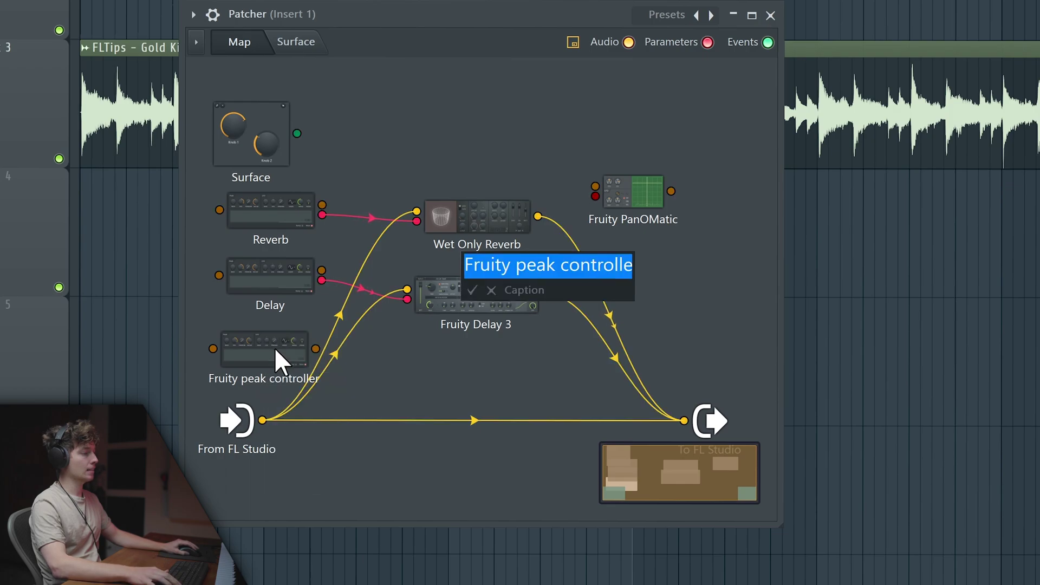
{"action": "type", "text": "P"}
{"action": "type", "text": "an"}
{"action": "key", "text": "Return"}
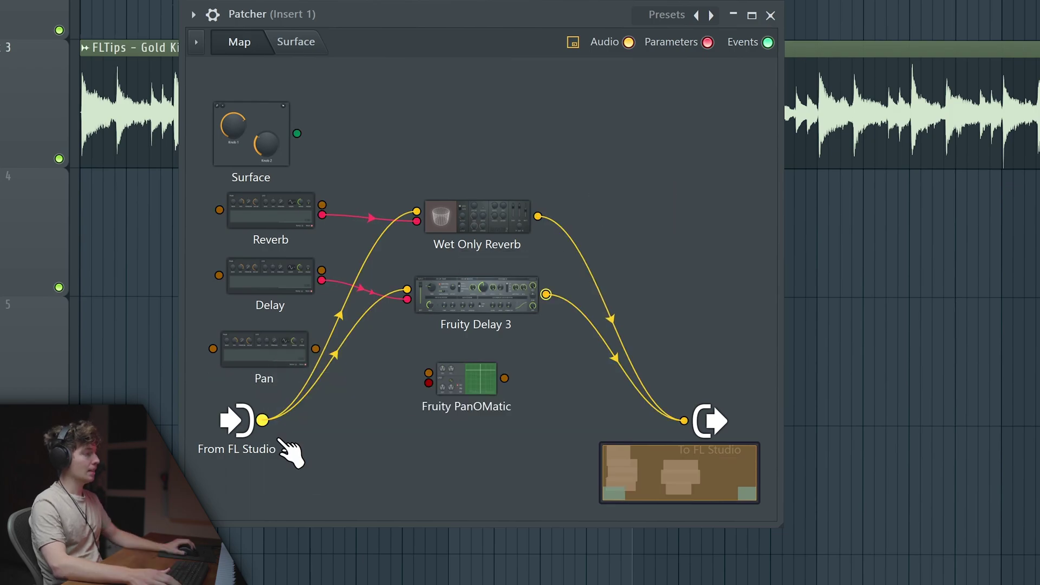
{"action": "left_click_drag", "start_coordinate": [262, 420], "coordinate": [317, 425]}
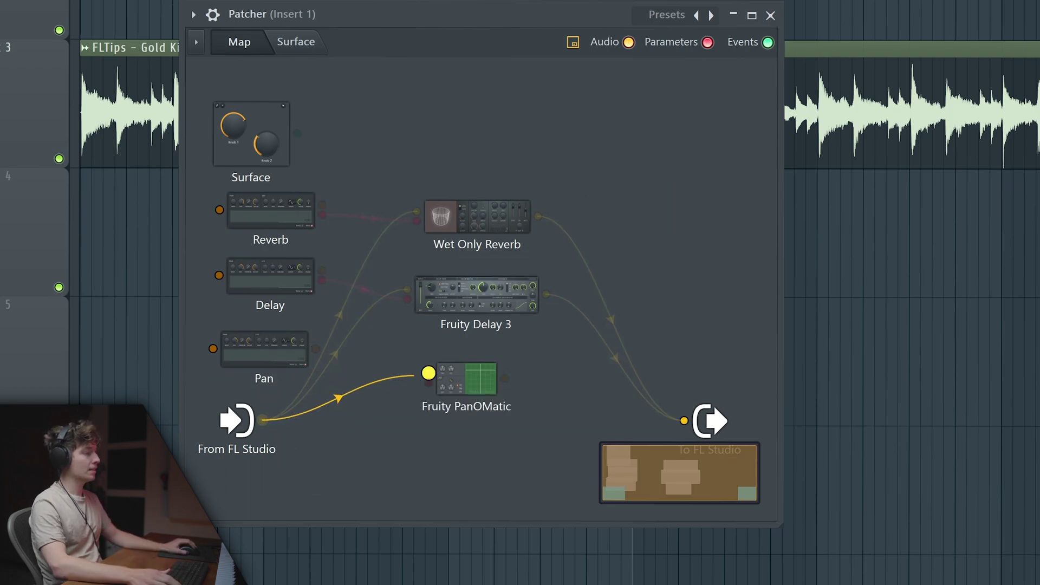
{"action": "left_click_drag", "start_coordinate": [427, 373], "coordinate": [684, 420]}
Connect PanOMatic to the patch output and switch the Pan controller's output to LFO
{"action": "left_click", "coordinate": [274, 364]}
{"action": "right_click", "coordinate": [246, 351]}
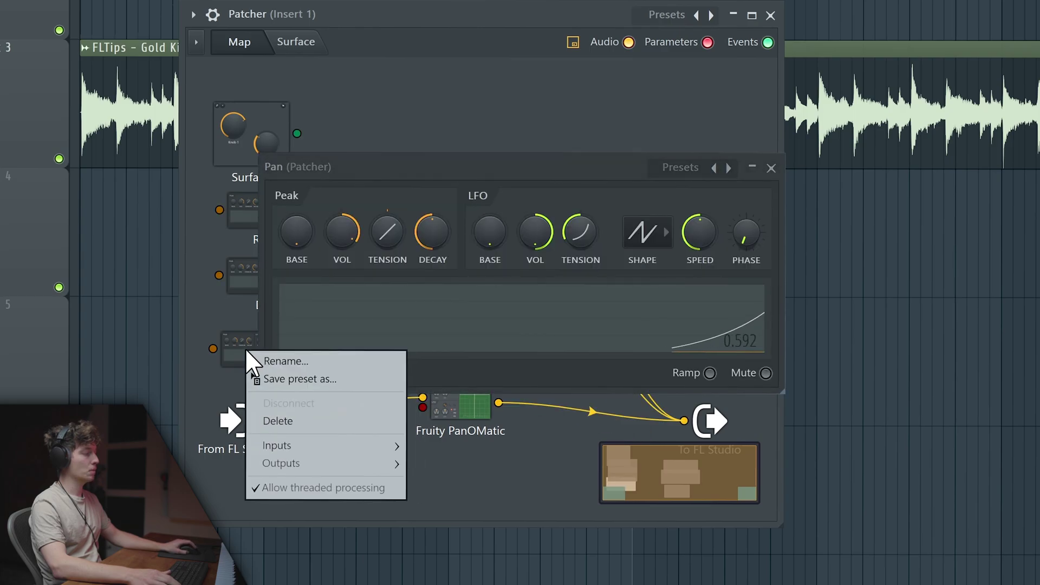
{"action": "mouse_move", "coordinate": [292, 463]}
{"action": "mouse_move", "coordinate": [449, 481]}
{"action": "left_click", "coordinate": [531, 576]}
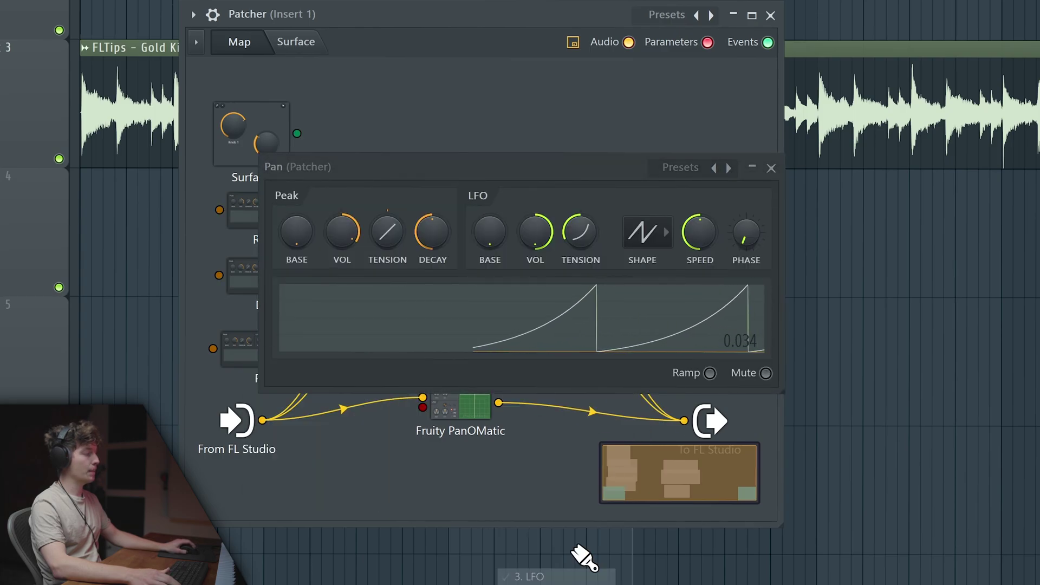
Give Pan's LFO a Random shape, lower tension and 4-step speed, wired to PanOMatic's pan
{"action": "left_click", "coordinate": [641, 233]}
{"action": "left_click", "coordinate": [677, 332]}
{"action": "left_click_drag", "start_coordinate": [581, 234], "coordinate": [581, 215]}
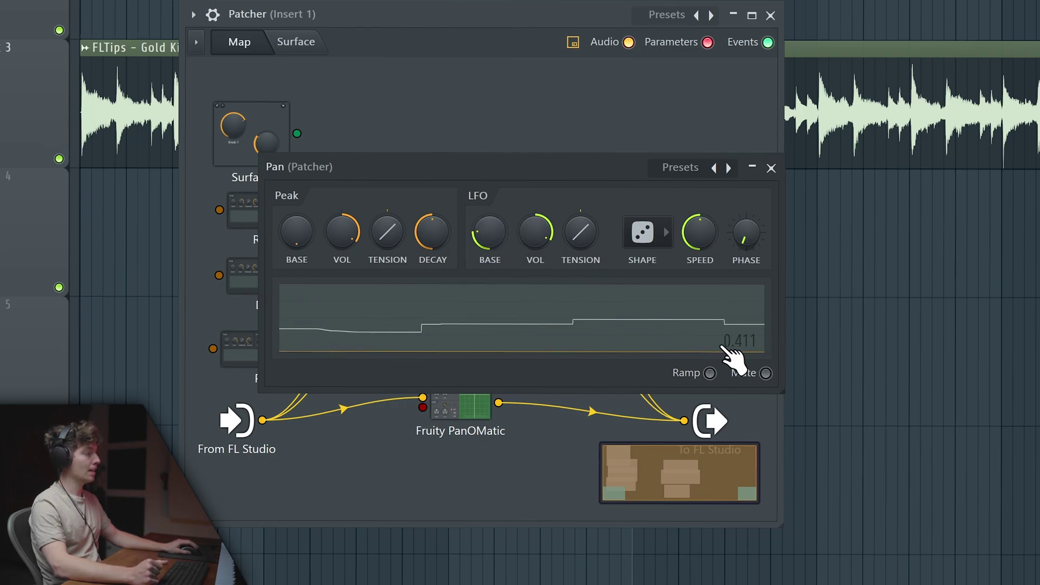
{"action": "right_click", "coordinate": [700, 237]}
{"action": "mouse_move", "coordinate": [764, 267]}
{"action": "left_click", "coordinate": [873, 339]}
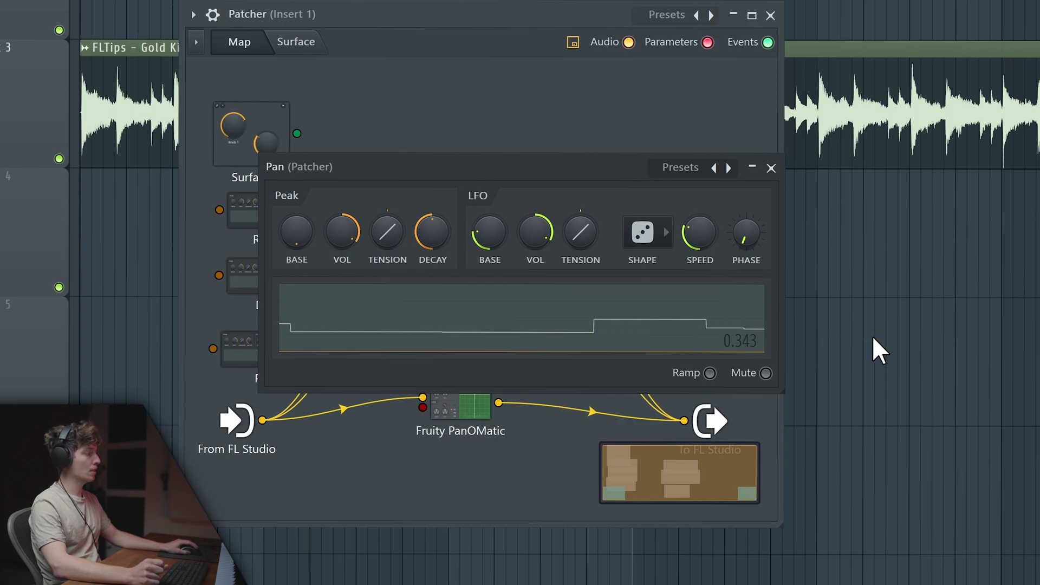
{"action": "left_click_drag", "start_coordinate": [316, 354], "coordinate": [322, 358]}
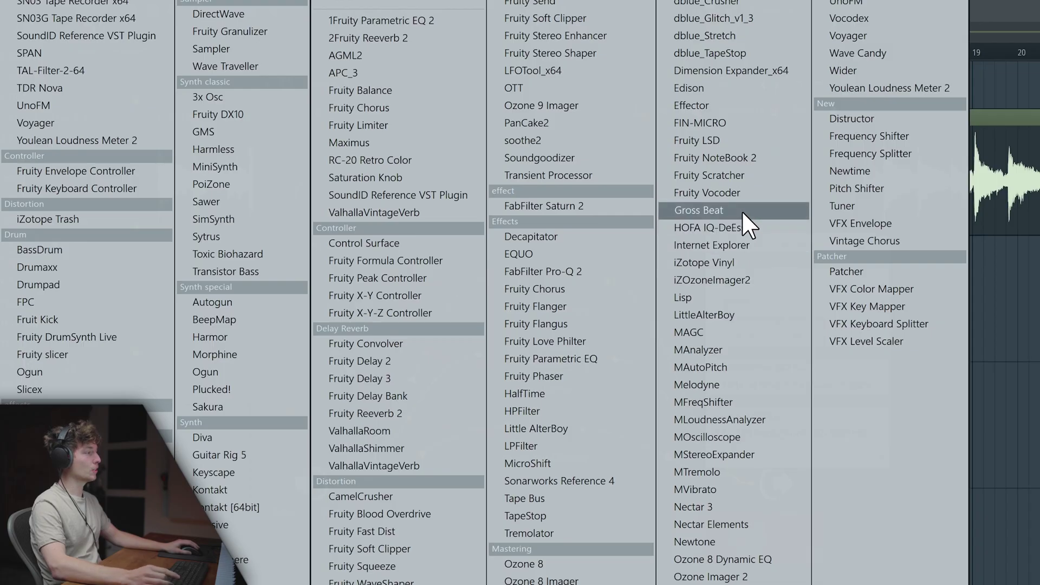
Add Gross Beat and a peak controller renamed Half Time with an LFO output
{"action": "left_click", "coordinate": [742, 211]}
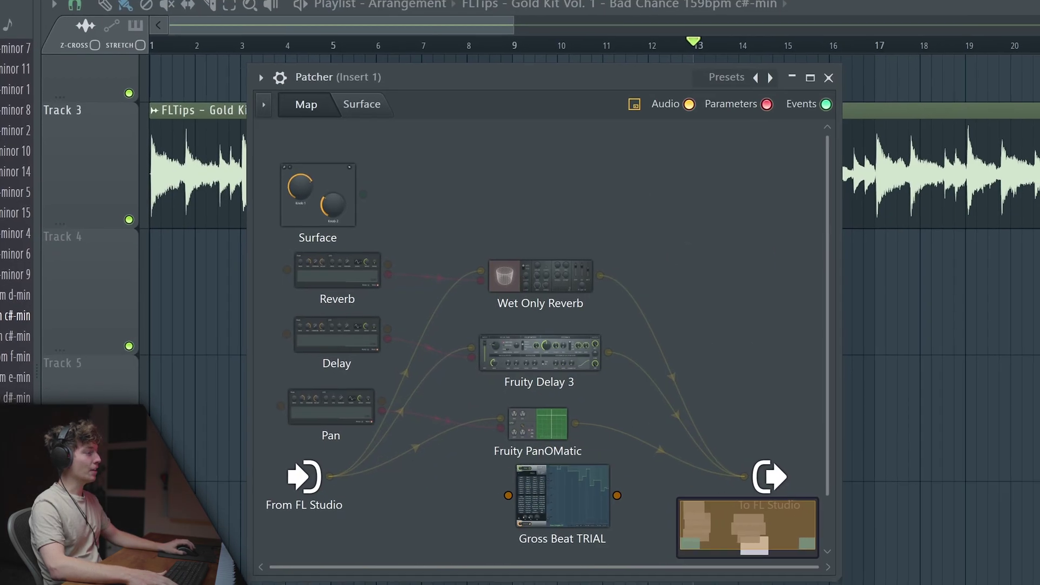
{"action": "key", "text": "F2"}
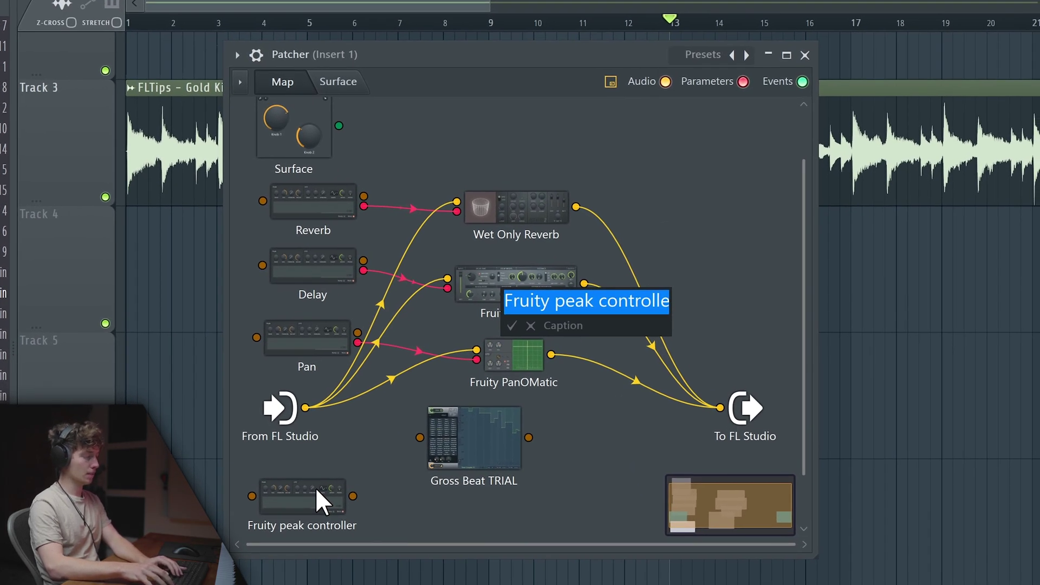
{"action": "type", "text": "Half Time"}
{"action": "key", "text": "Return"}
{"action": "right_click", "coordinate": [324, 507]}
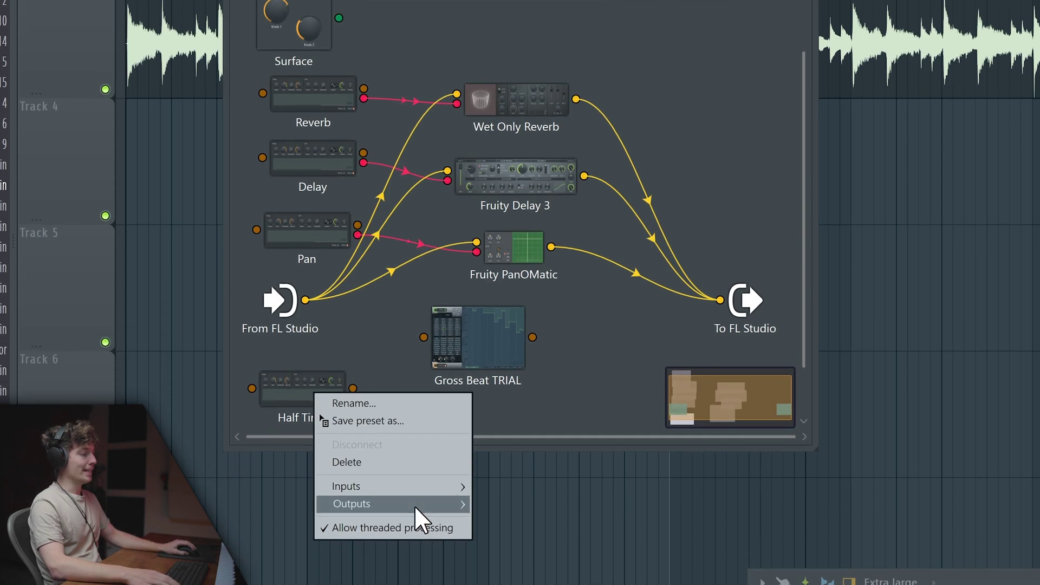
{"action": "mouse_move", "coordinate": [433, 473]}
{"action": "mouse_move", "coordinate": [520, 491]}
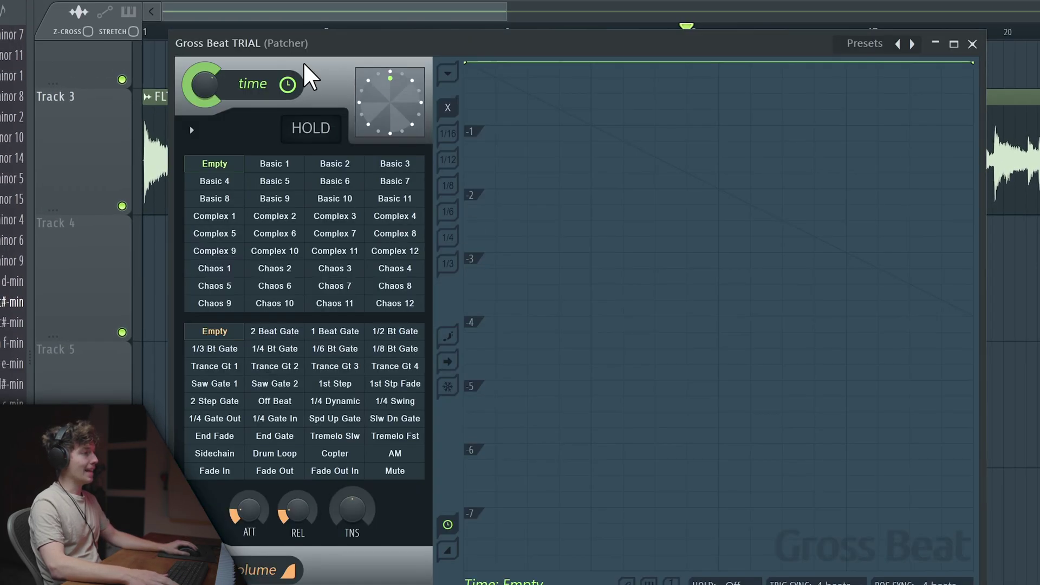
Activate Gross Beat's time knob and load the Momentary preset's 1/2 Speed effect
{"action": "right_click", "coordinate": [205, 84]}
{"action": "left_click", "coordinate": [271, 108]}
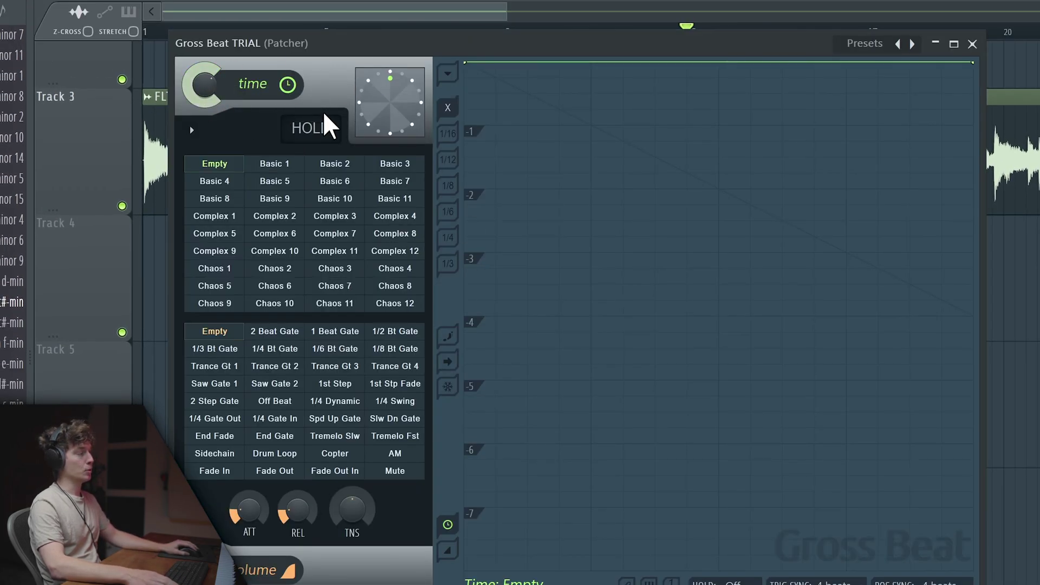
{"action": "left_click", "coordinate": [861, 44]}
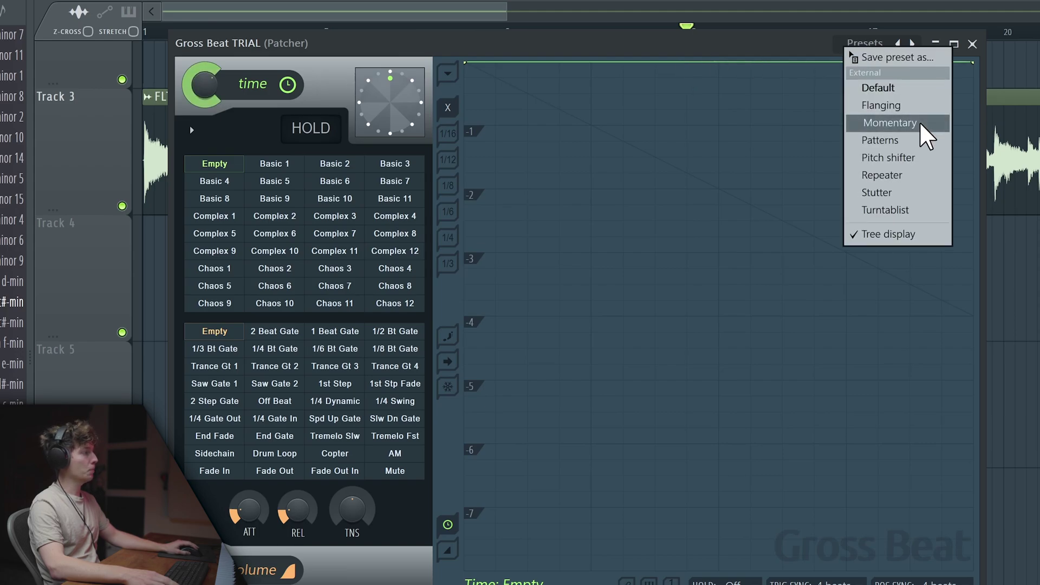
{"action": "left_click", "coordinate": [927, 123]}
{"action": "left_click", "coordinate": [336, 287]}
Wire Gross Beat between patch input and output, and link Half Time to its time control
{"action": "left_click", "coordinate": [973, 44]}
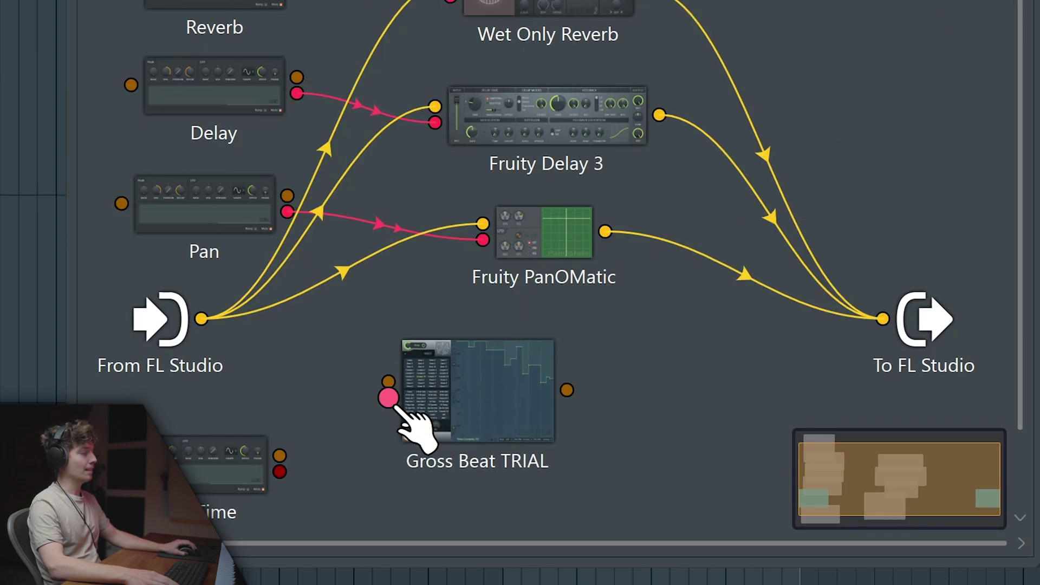
{"action": "left_click_drag", "start_coordinate": [388, 382], "coordinate": [201, 319]}
{"action": "left_click_drag", "start_coordinate": [566, 388], "coordinate": [883, 319]}
{"action": "left_click_drag", "start_coordinate": [462, 421], "coordinate": [457, 399]}
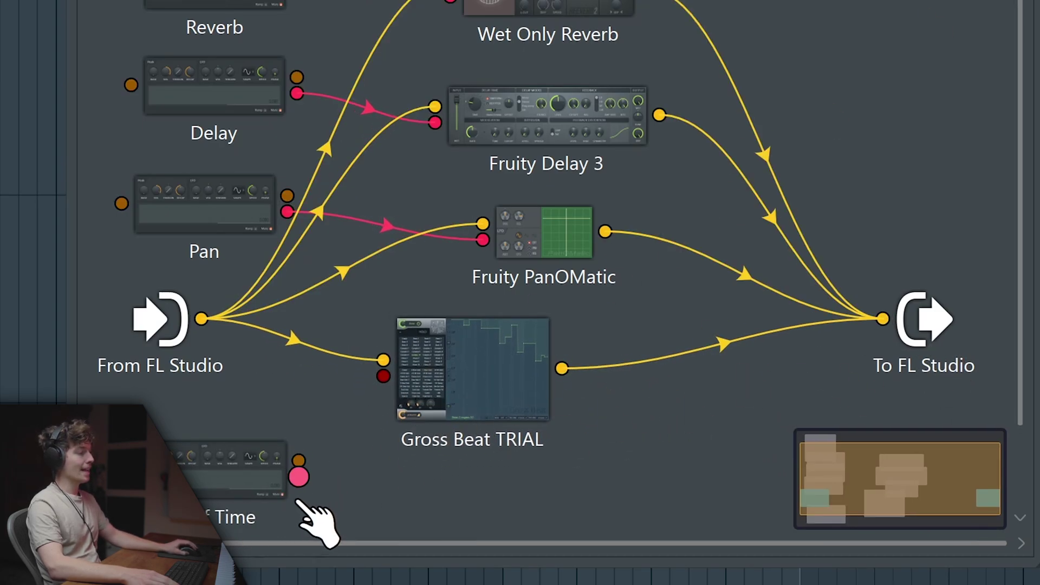
{"action": "left_click_drag", "start_coordinate": [299, 477], "coordinate": [383, 376]}
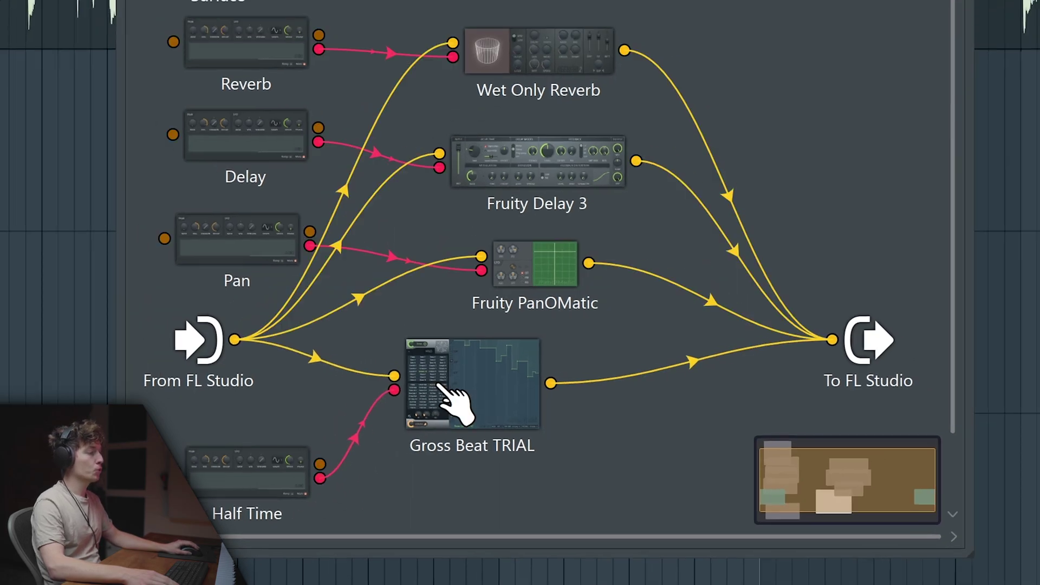
{"action": "double_click", "coordinate": [445, 391]}
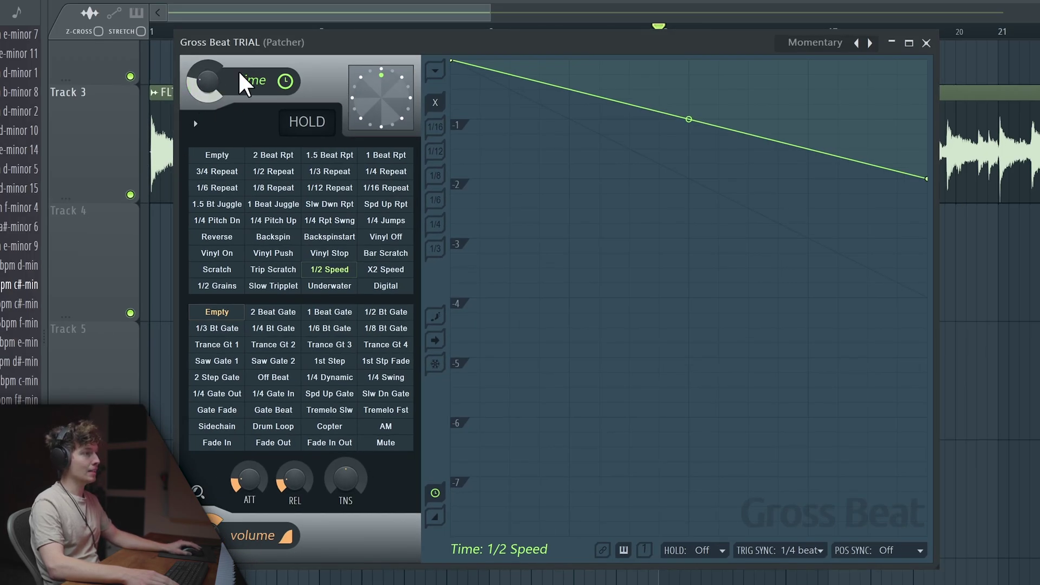
{"action": "left_click_drag", "start_coordinate": [241, 43], "coordinate": [566, 44]}
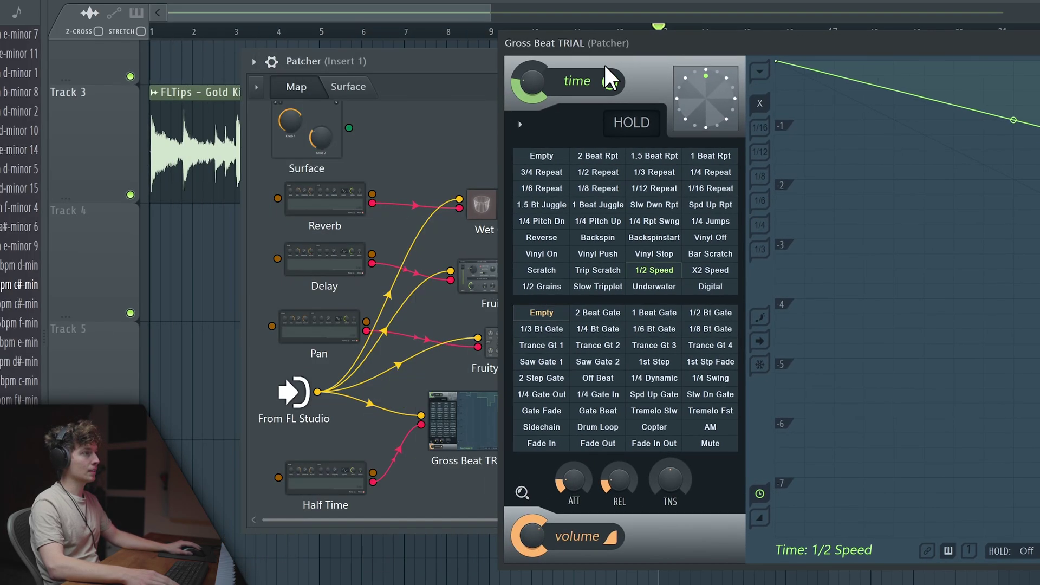
Give the Half Time LFO a Saw shape with speed set to 8 steps
{"action": "double_click", "coordinate": [339, 471]}
{"action": "left_click", "coordinate": [687, 262]}
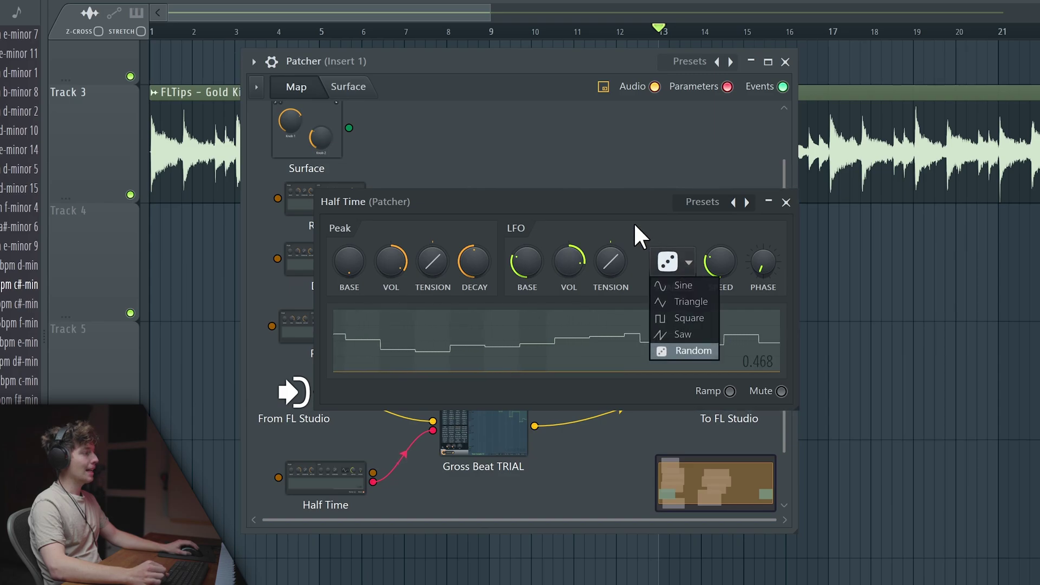
{"action": "left_click", "coordinate": [688, 335]}
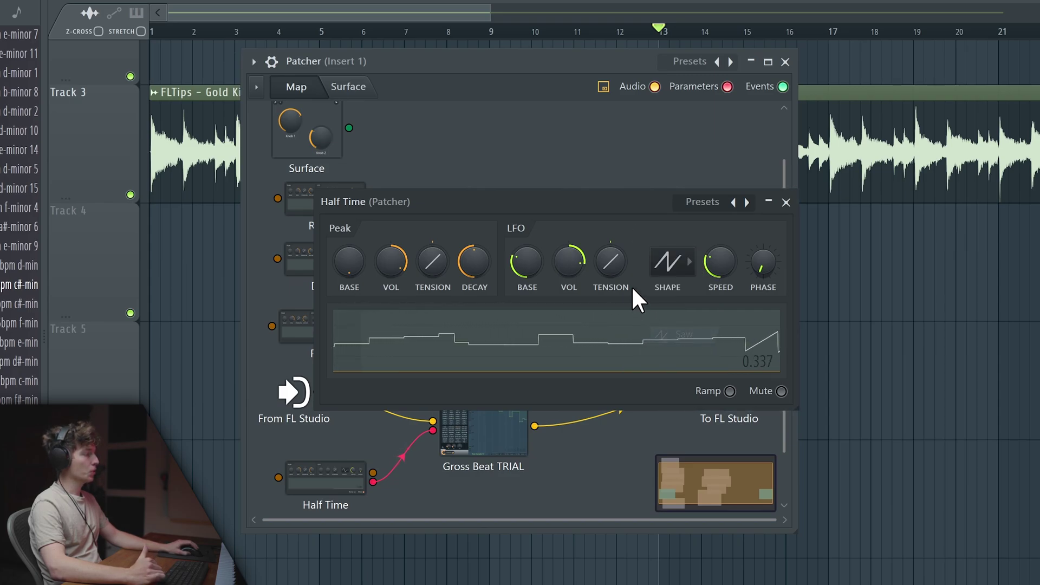
{"action": "right_click", "coordinate": [726, 255]}
{"action": "mouse_move", "coordinate": [759, 280]}
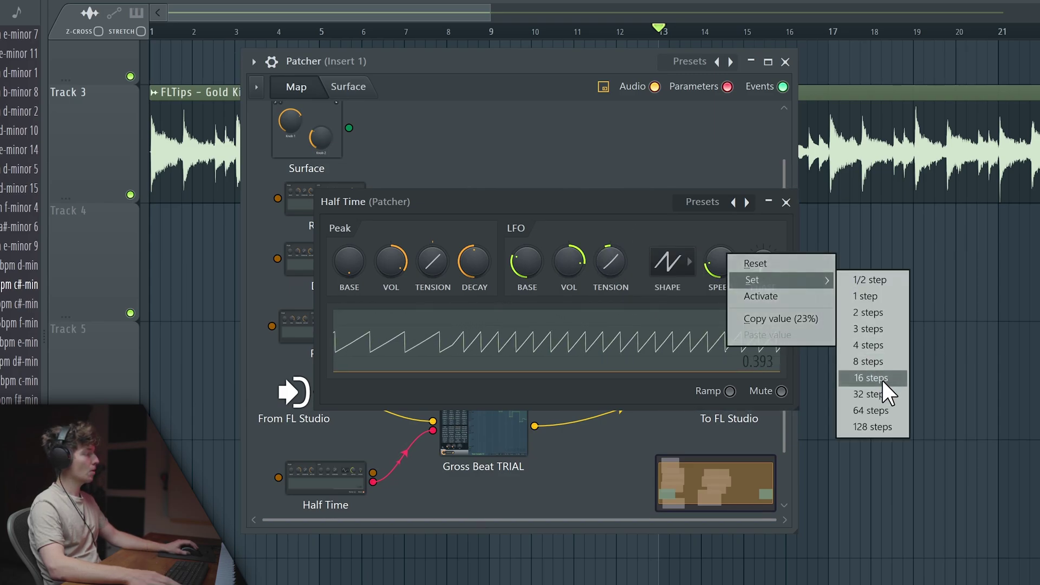
{"action": "left_click", "coordinate": [883, 382]}
{"action": "right_click", "coordinate": [720, 259]}
{"action": "left_click", "coordinate": [875, 370]}
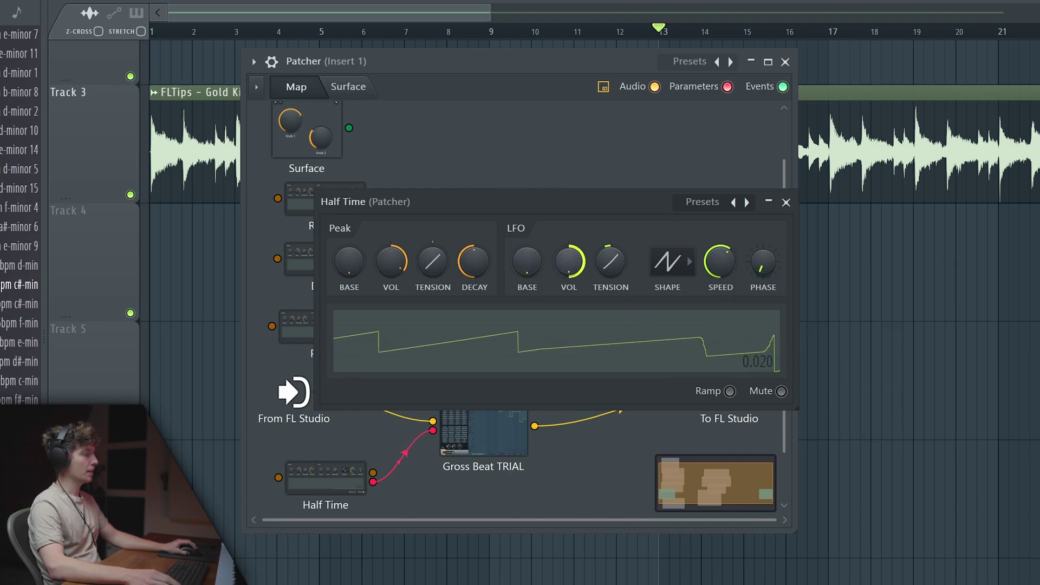
{"action": "left_click_drag", "start_coordinate": [593, 212], "coordinate": [739, 147]}
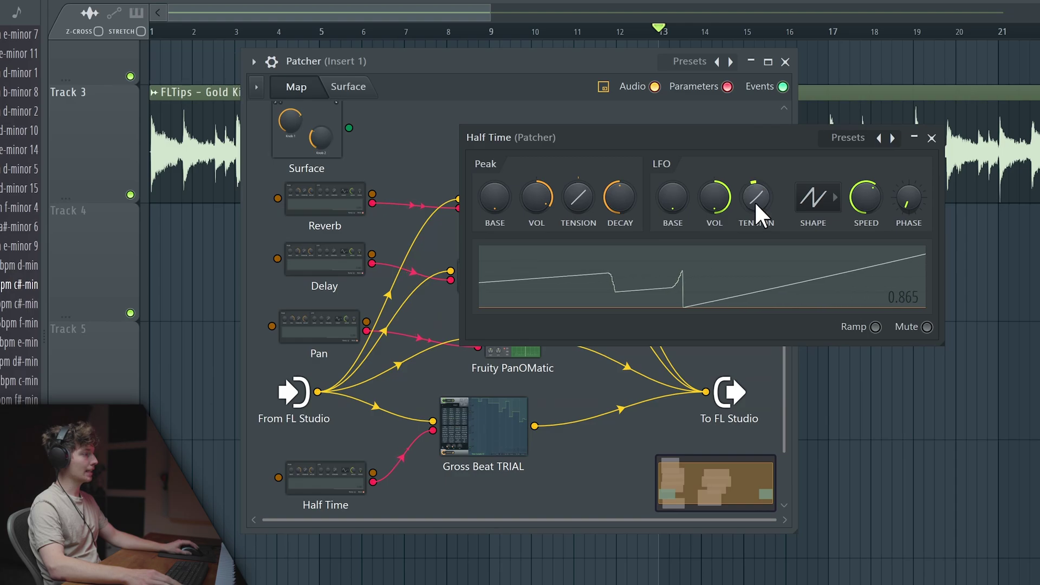
{"action": "scroll", "coordinate": [756, 201], "scroll_direction": "down", "scroll_amount": 3}
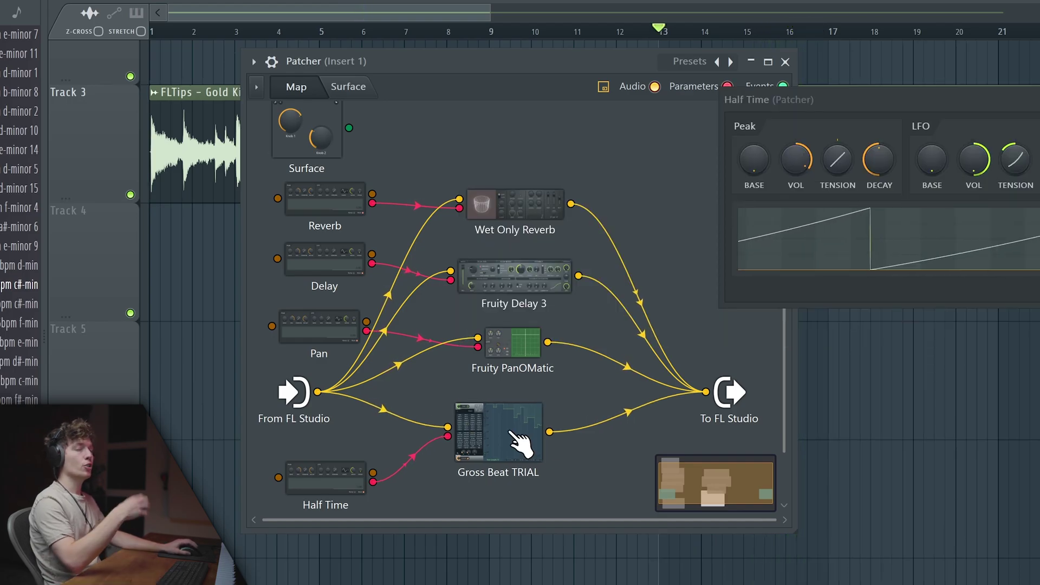
Insert Fruity Balance after Gross Beat, activate its Volume, and link Half Time to it
{"action": "double_click", "coordinate": [512, 433]}
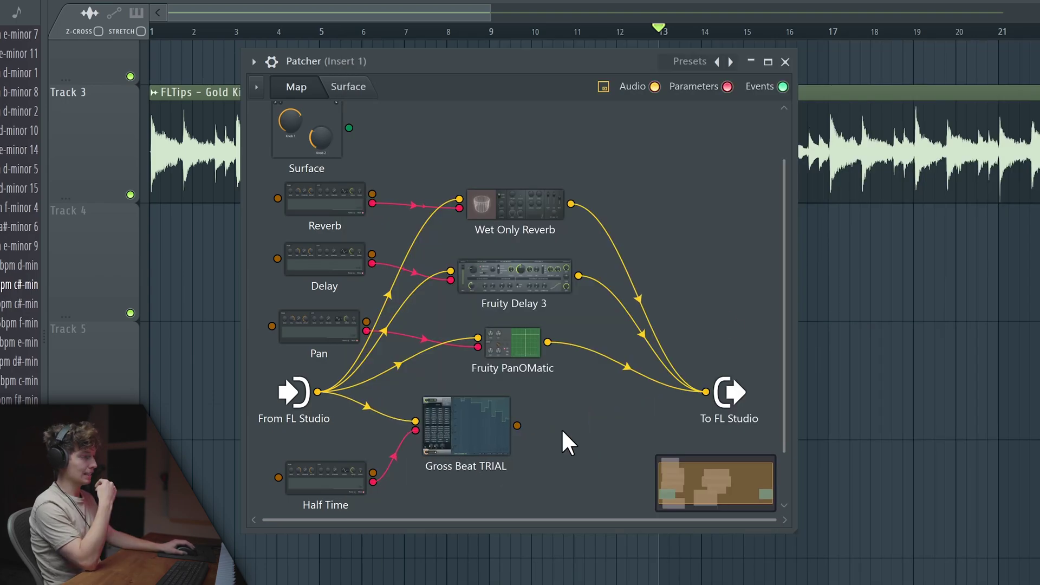
{"action": "right_click", "coordinate": [568, 419]}
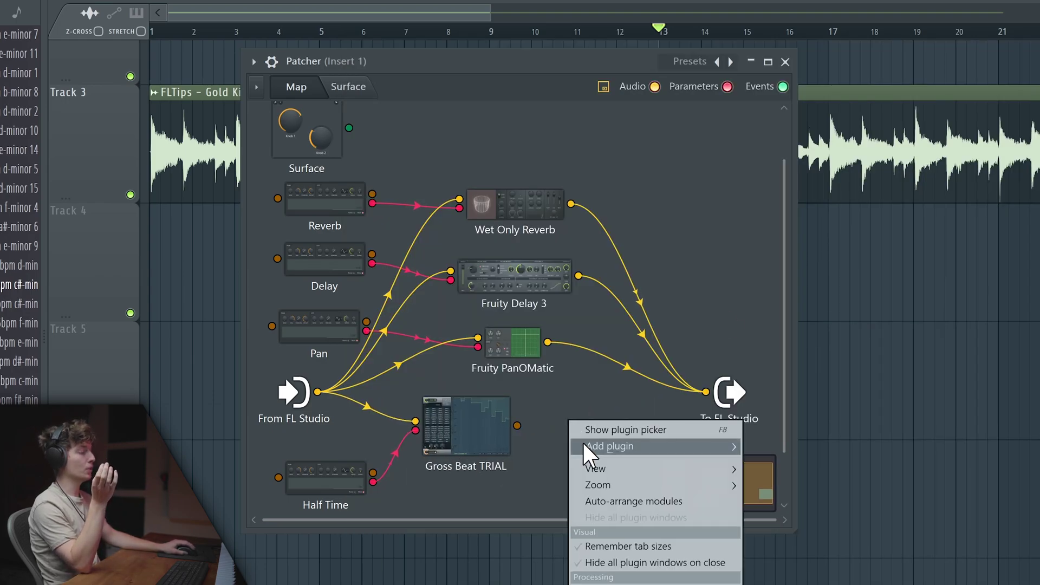
{"action": "mouse_move", "coordinate": [583, 443]}
{"action": "left_click", "coordinate": [410, 64]}
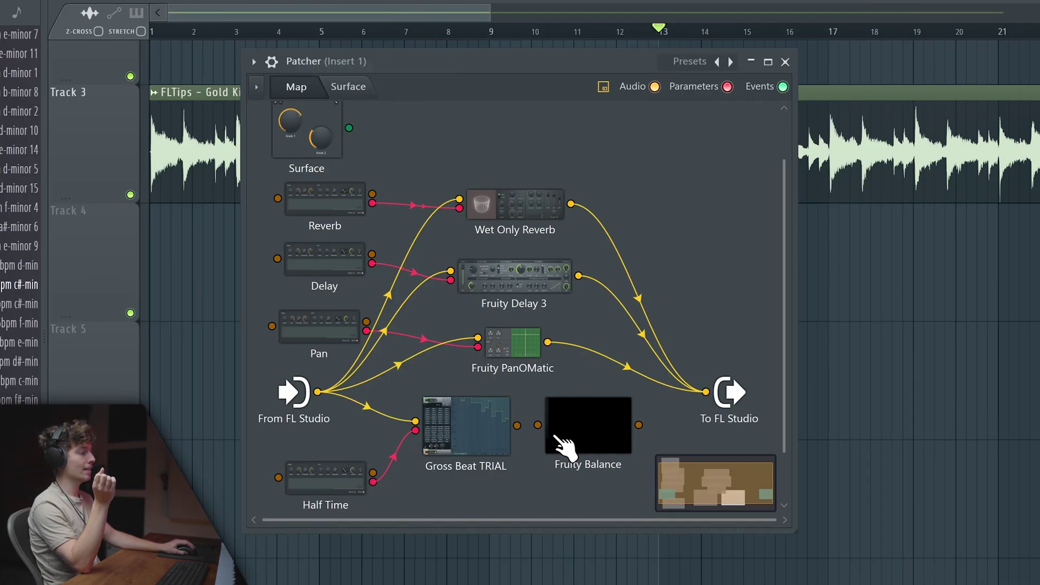
{"action": "double_click", "coordinate": [599, 441]}
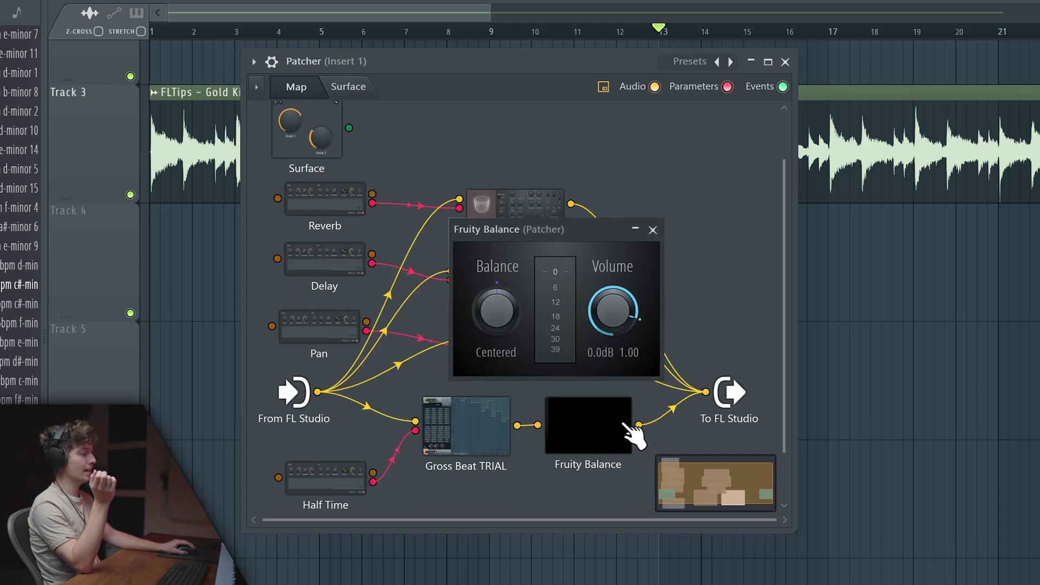
{"action": "right_click", "coordinate": [607, 301]}
{"action": "left_click", "coordinate": [638, 325]}
{"action": "left_click", "coordinate": [658, 234]}
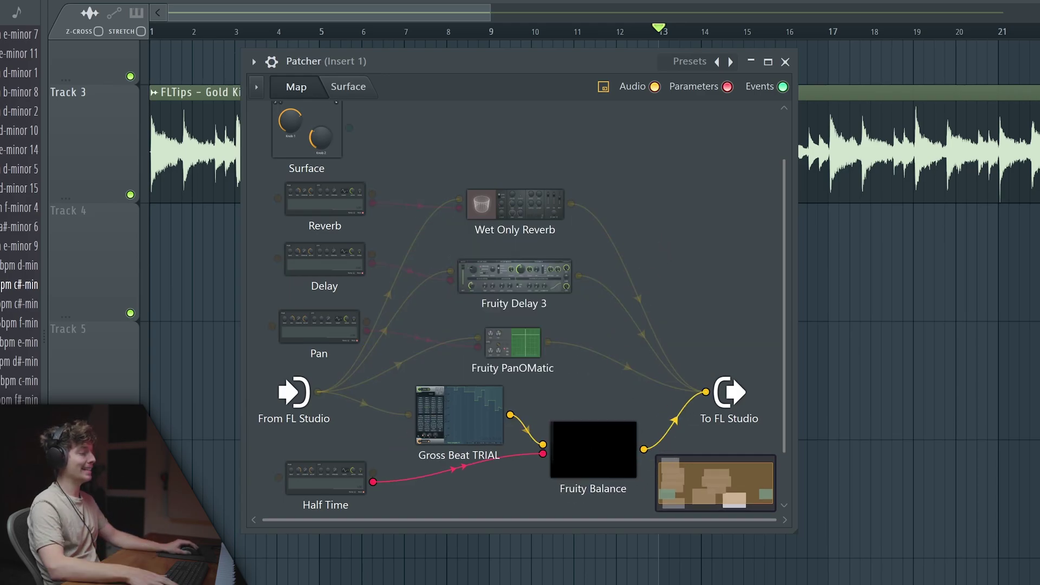
{"action": "left_click_drag", "start_coordinate": [594, 451], "coordinate": [588, 439]}
{"action": "left_click_drag", "start_coordinate": [477, 424], "coordinate": [477, 424]}
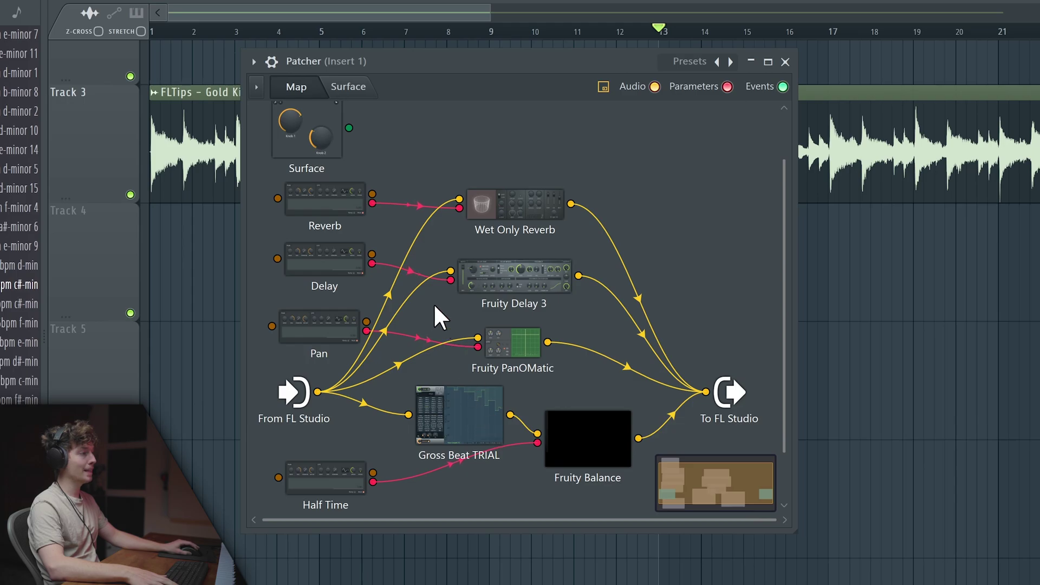
Raise the Half Time LFO tension so its ramps curve more
{"action": "left_click", "coordinate": [476, 450]}
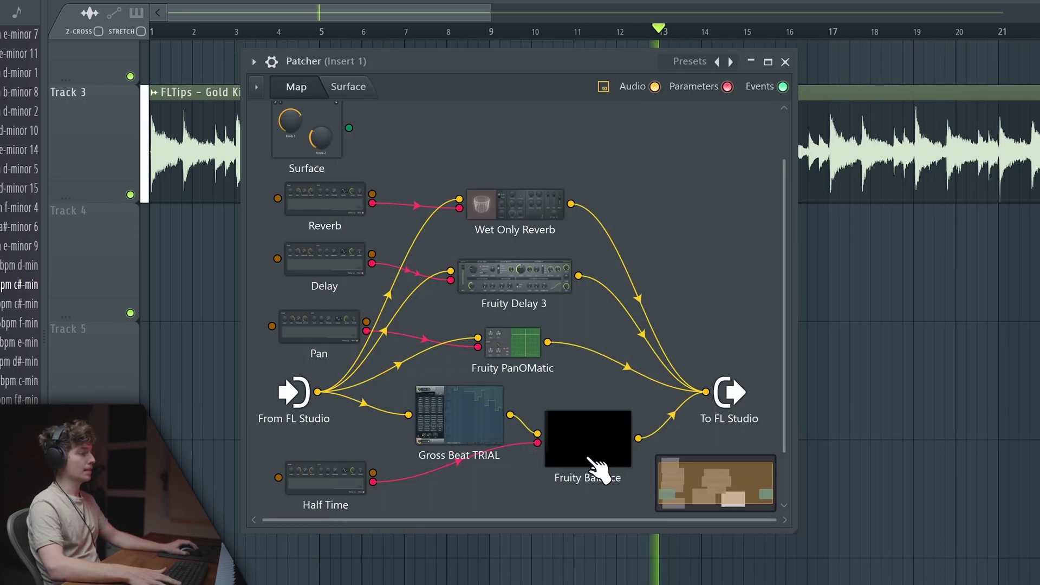
{"action": "left_click", "coordinate": [314, 477]}
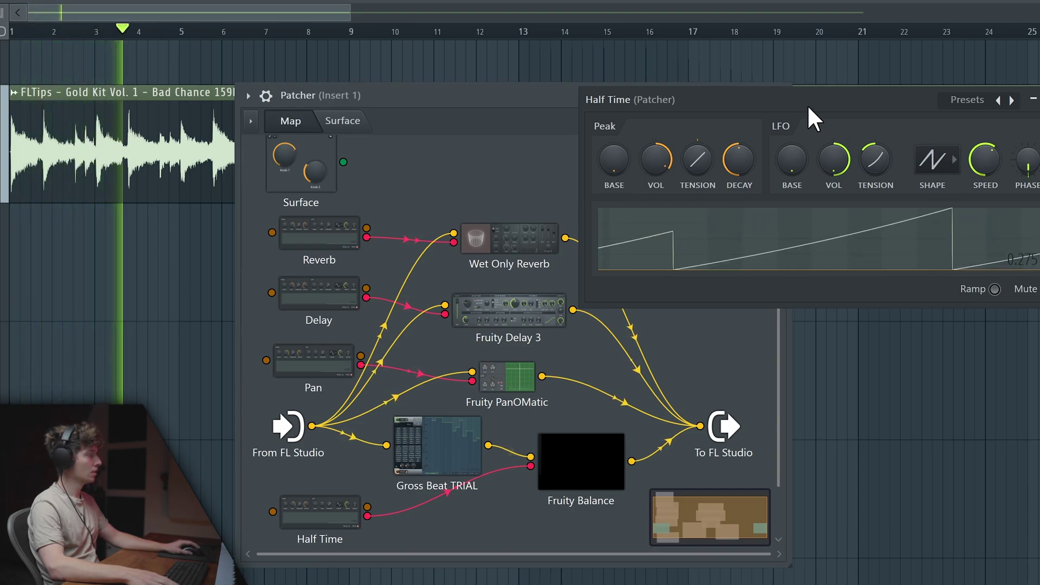
{"action": "left_click_drag", "start_coordinate": [808, 101], "coordinate": [711, 163]}
{"action": "left_click_drag", "start_coordinate": [776, 239], "coordinate": [773, 230]}
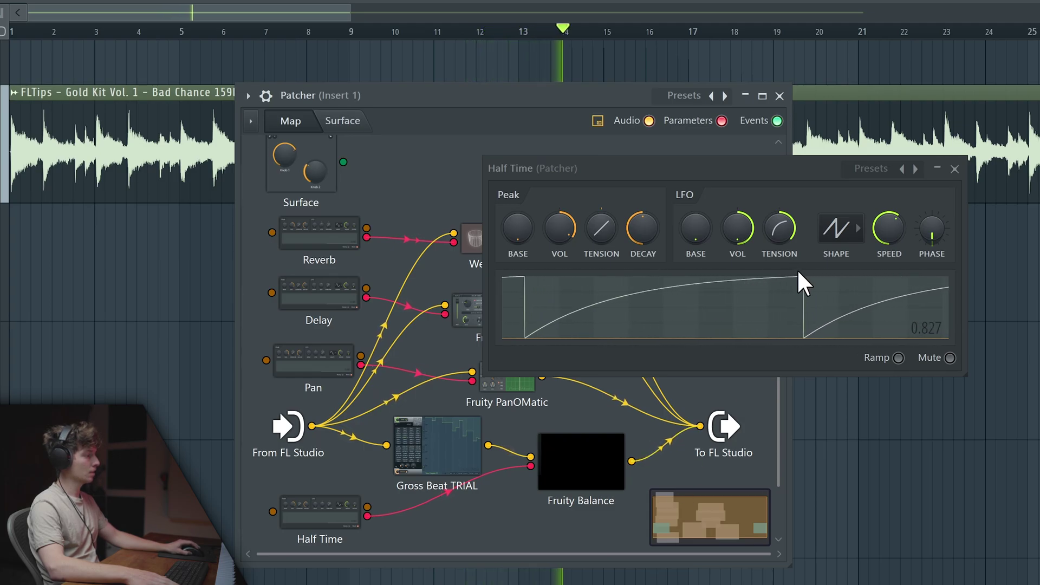
{"action": "left_click_drag", "start_coordinate": [581, 462], "coordinate": [572, 449]}
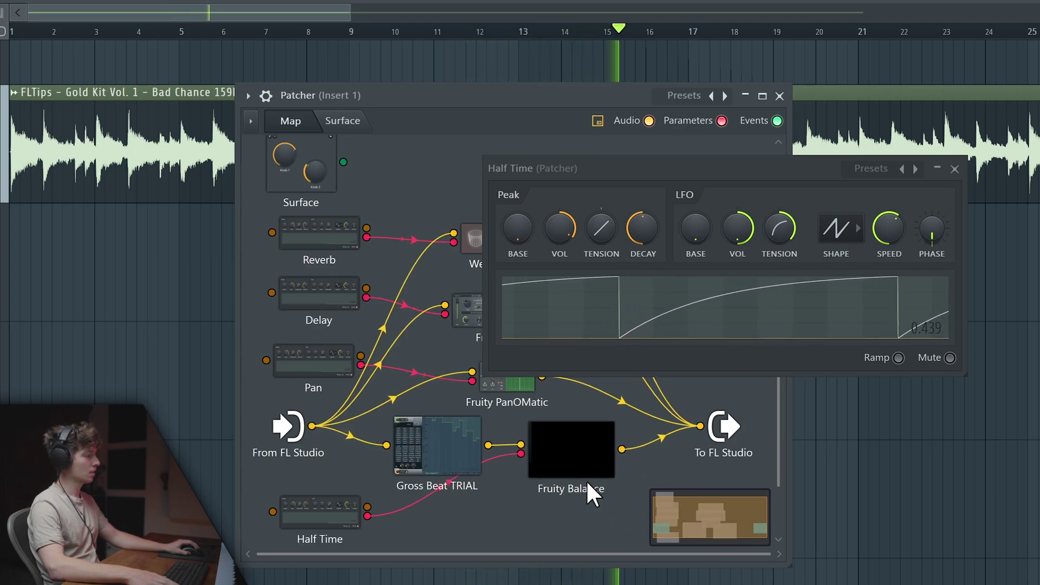
{"action": "left_click", "coordinate": [955, 169]}
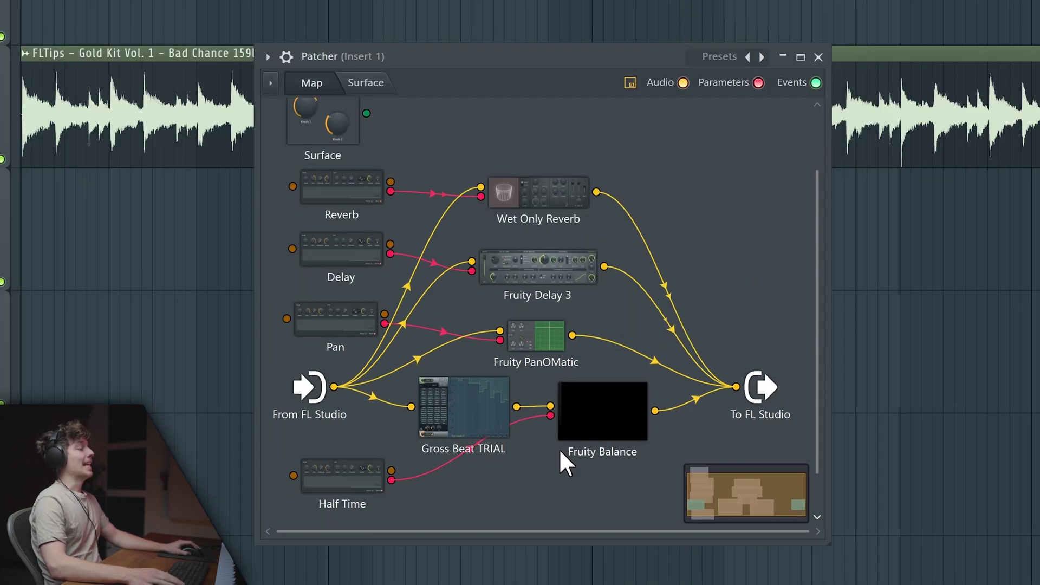
Clone Gross Beat into the map and set the copy to Reverse
{"action": "right_click", "coordinate": [479, 405]}
{"action": "left_click", "coordinate": [501, 432]}
{"action": "left_click_drag", "start_coordinate": [500, 492], "coordinate": [500, 486]}
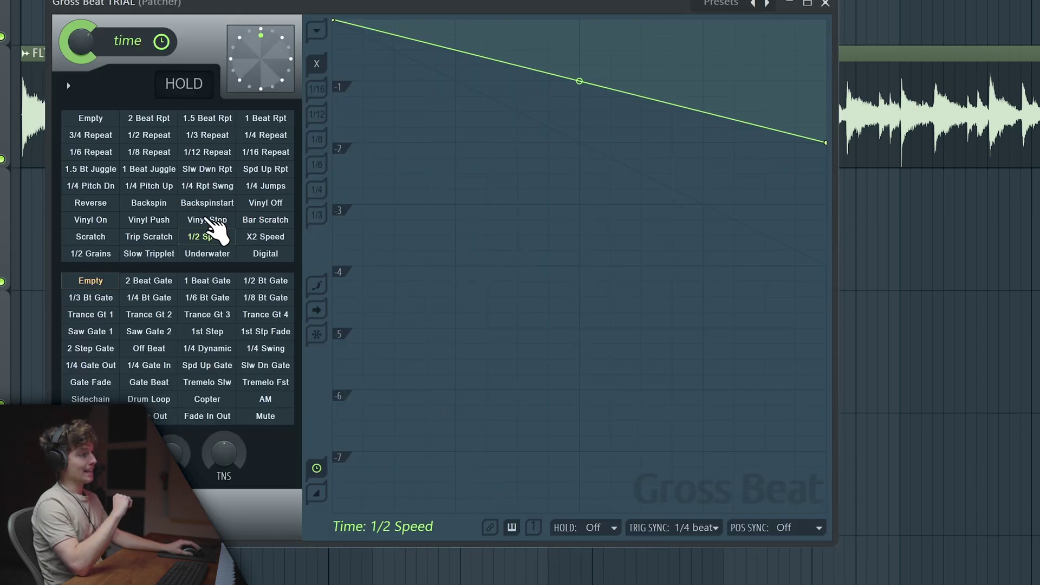
{"action": "left_click", "coordinate": [93, 208]}
{"action": "left_click", "coordinate": [826, 4]}
Copy the Half Time controller, rename it 'Reverse', and make it output only its LFO
{"action": "right_click", "coordinate": [356, 442]}
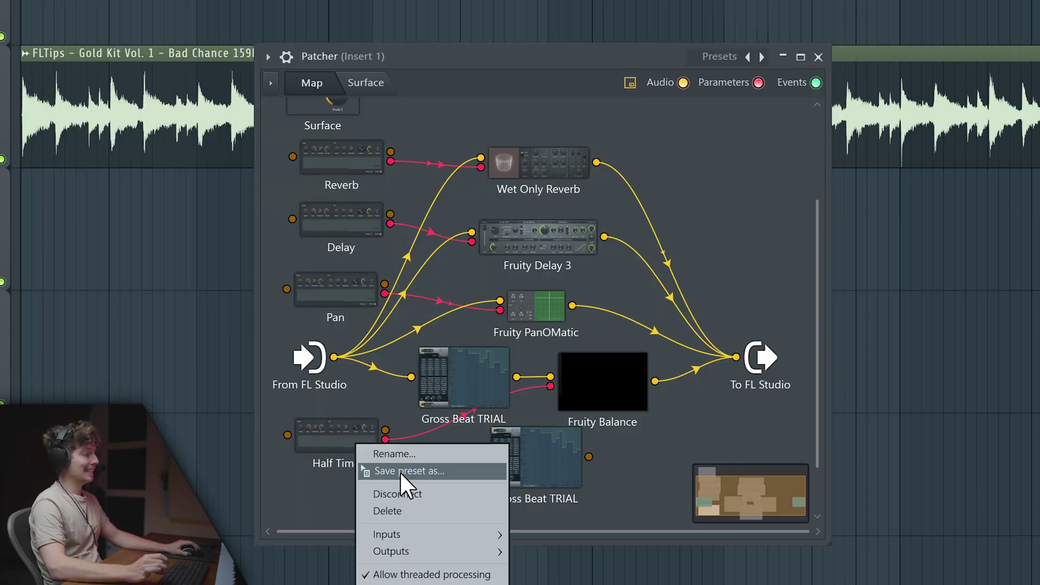
{"action": "left_click_drag", "start_coordinate": [400, 473], "coordinate": [316, 498]}
{"action": "right_click", "coordinate": [332, 506]}
{"action": "left_click", "coordinate": [360, 516]}
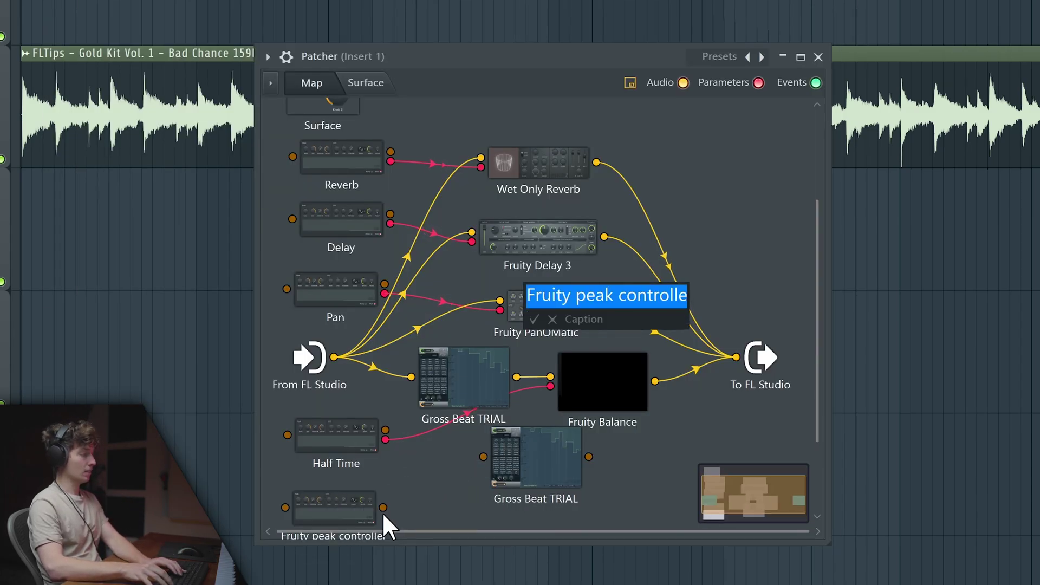
{"action": "type", "text": "Reverse"}
{"action": "key", "text": "Return"}
{"action": "right_click", "coordinate": [374, 509]}
{"action": "mouse_move", "coordinate": [442, 514]}
{"action": "mouse_move", "coordinate": [579, 524]}
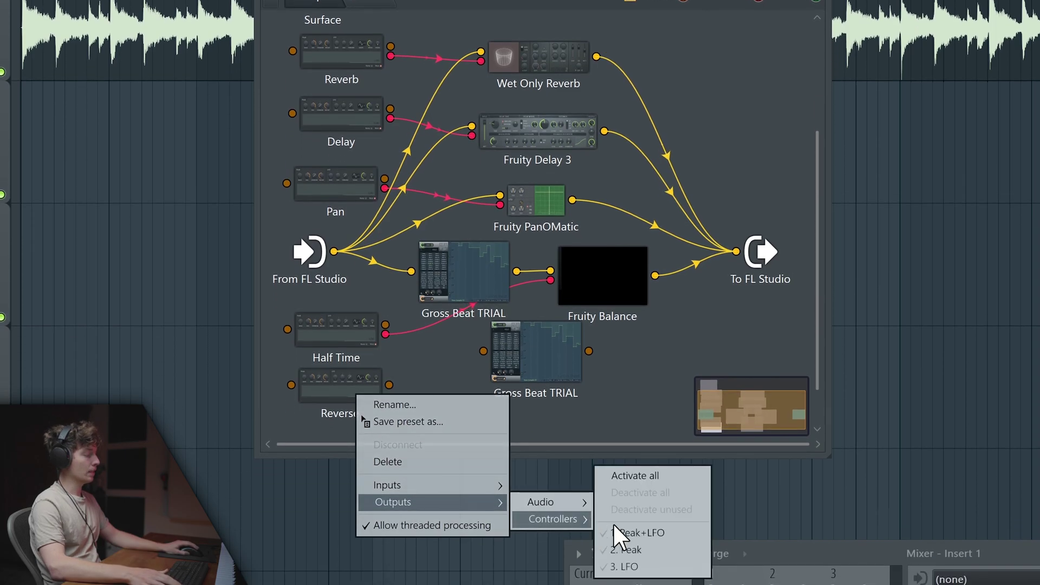
{"action": "left_click", "coordinate": [629, 567]}
Add a second Fruity Balance, cable Reverse to it and the new Gross Beat, and activate Volume
{"action": "right_click", "coordinate": [623, 275]}
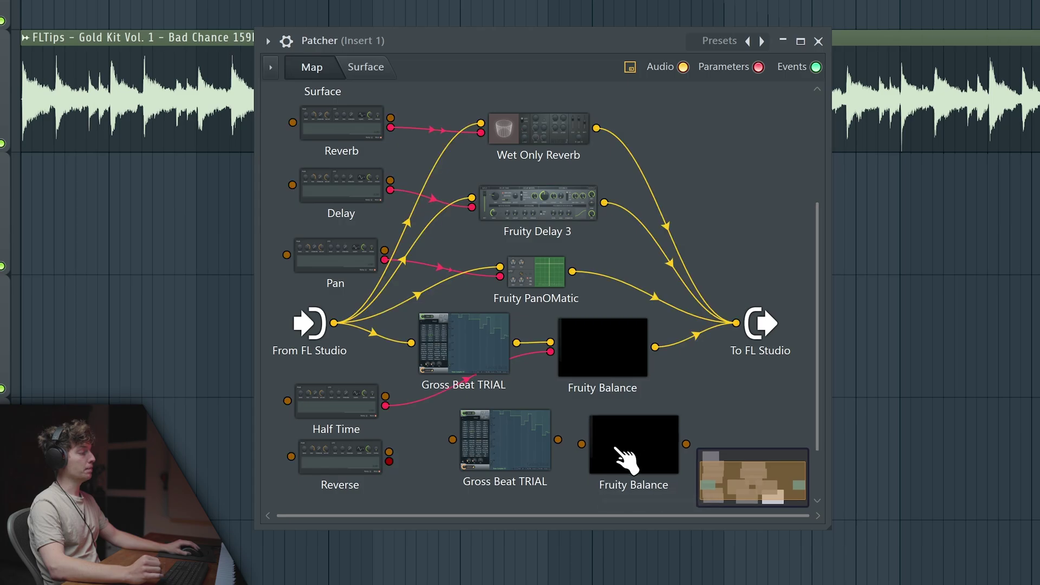
{"action": "left_click_drag", "start_coordinate": [582, 444], "coordinate": [558, 440]}
{"action": "left_click_drag", "start_coordinate": [453, 440], "coordinate": [389, 452]}
{"action": "left_click_drag", "start_coordinate": [389, 452], "coordinate": [389, 452]}
{"action": "right_click", "coordinate": [499, 261]}
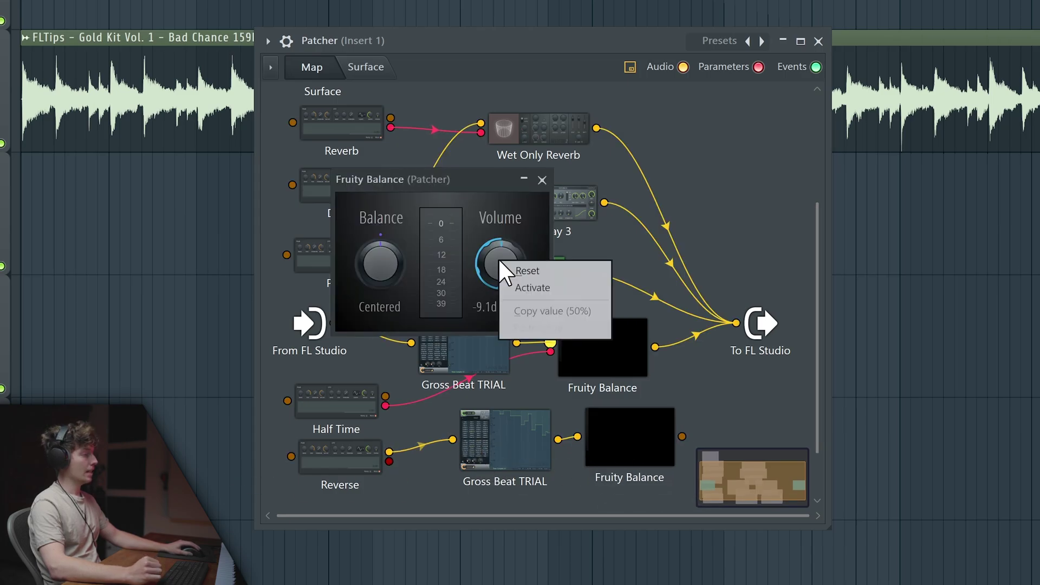
{"action": "left_click", "coordinate": [524, 288]}
{"action": "left_click", "coordinate": [542, 180]}
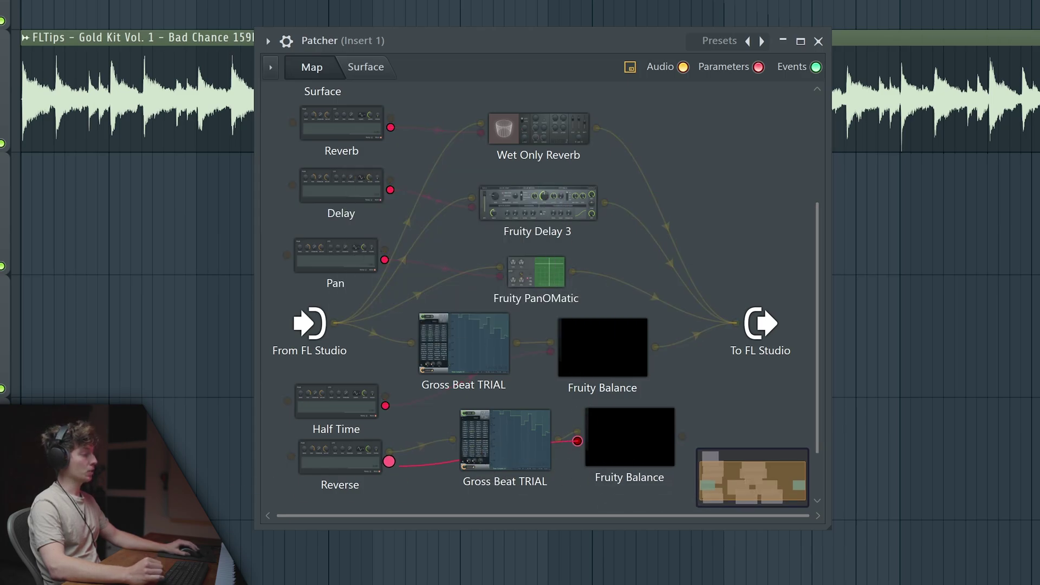
Cable the second Fruity Balance to To FL Studio and From FL Studio into the lower Gross Beat
{"action": "left_click_drag", "start_coordinate": [657, 435], "coordinate": [663, 441]}
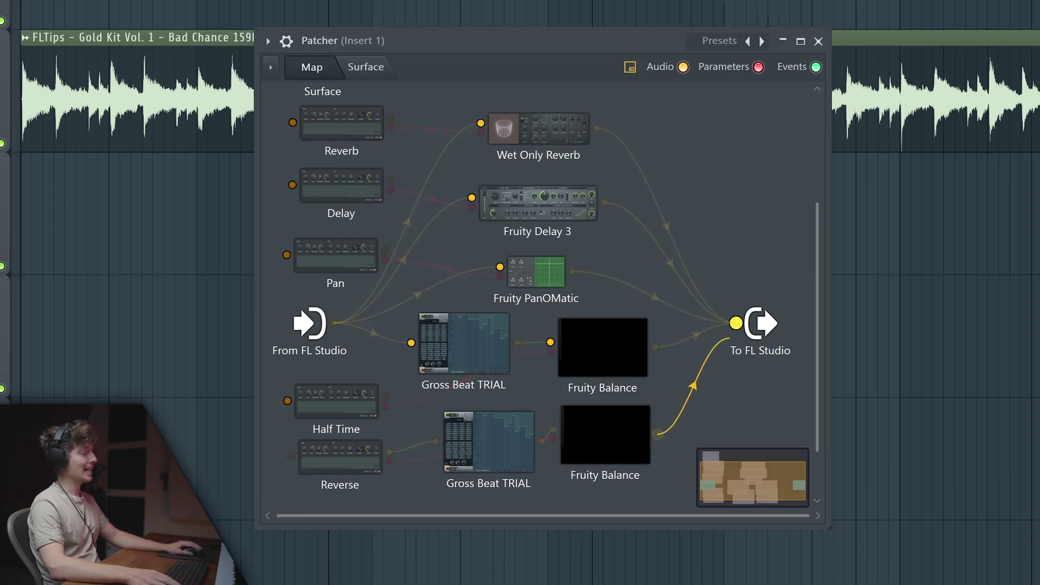
{"action": "left_click_drag", "start_coordinate": [730, 339], "coordinate": [775, 279]}
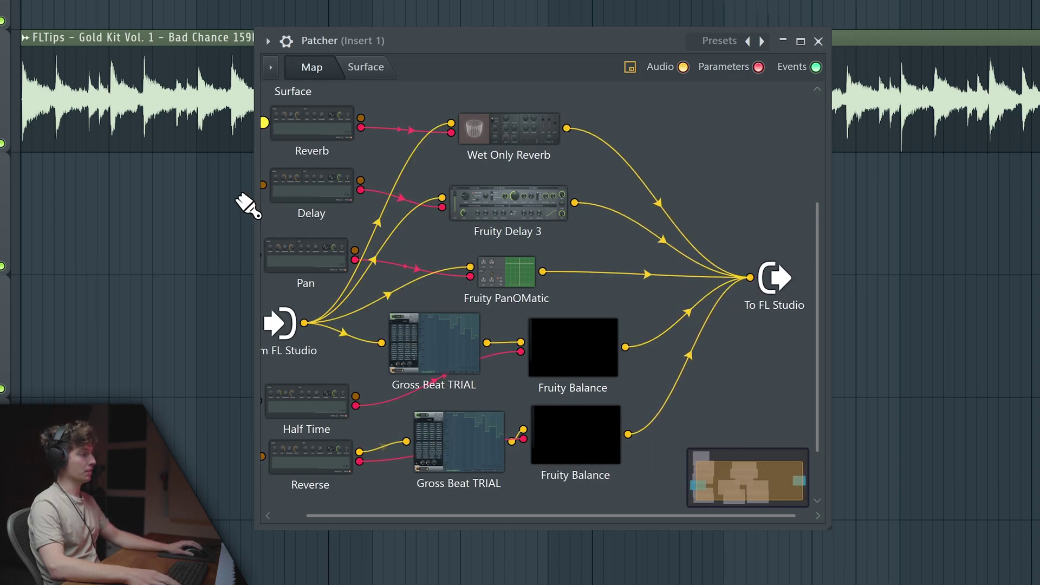
{"action": "left_click_drag", "start_coordinate": [423, 445], "coordinate": [392, 387]}
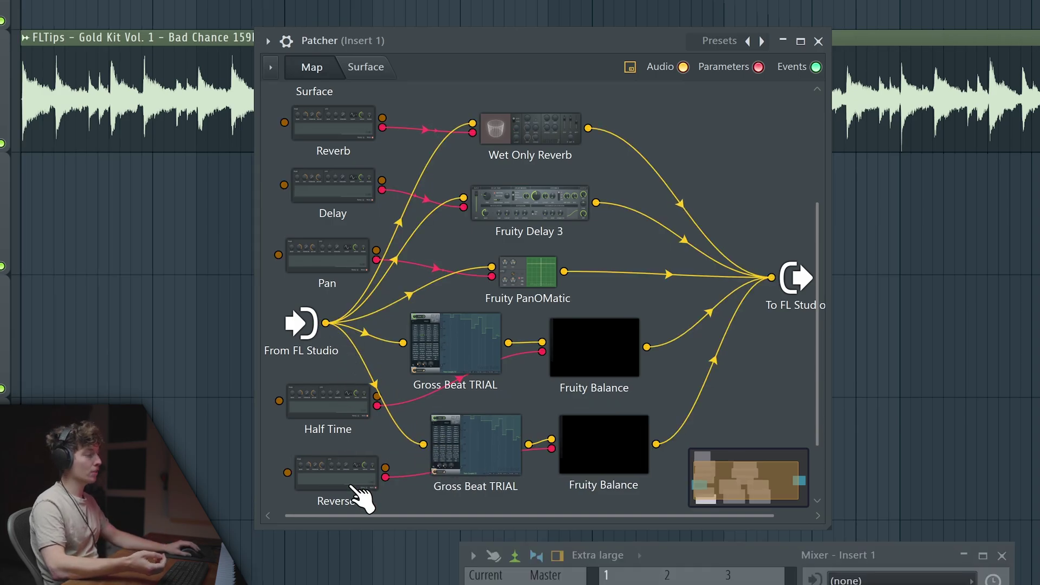
Set the Reverse LFO to Square at 16 steps and lower its volume
{"action": "double_click", "coordinate": [353, 487]}
{"action": "left_click", "coordinate": [362, 357]}
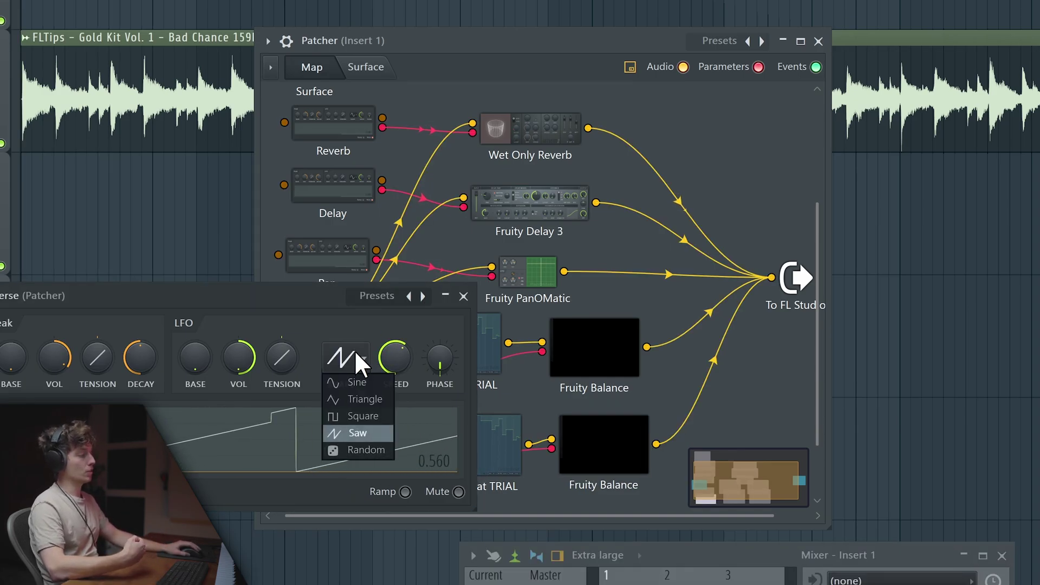
{"action": "left_click", "coordinate": [356, 416]}
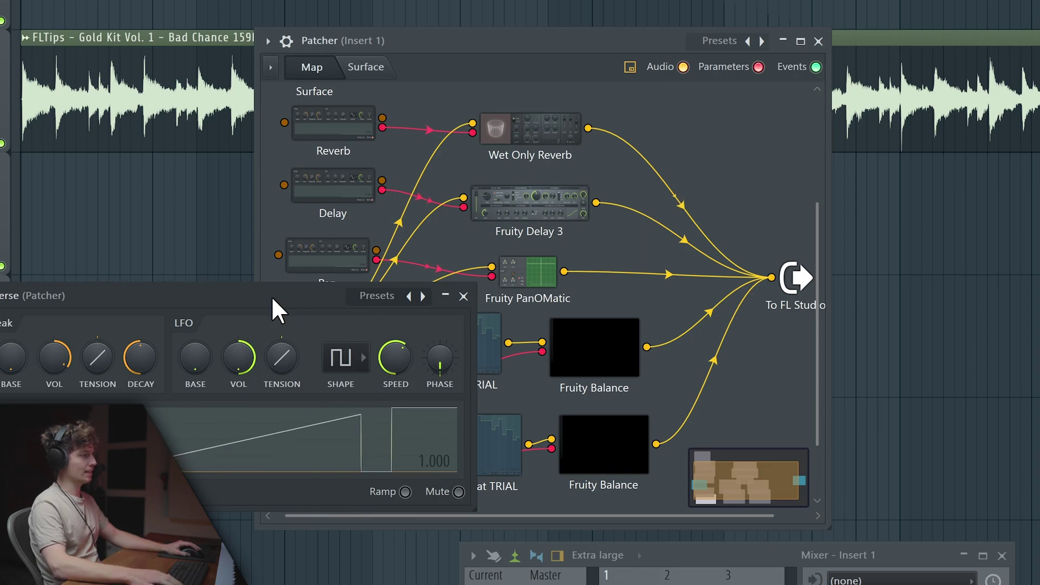
{"action": "left_click_drag", "start_coordinate": [271, 295], "coordinate": [205, 109]}
{"action": "right_click", "coordinate": [341, 178]}
{"action": "mouse_move", "coordinate": [374, 204]}
{"action": "left_click", "coordinate": [486, 307]}
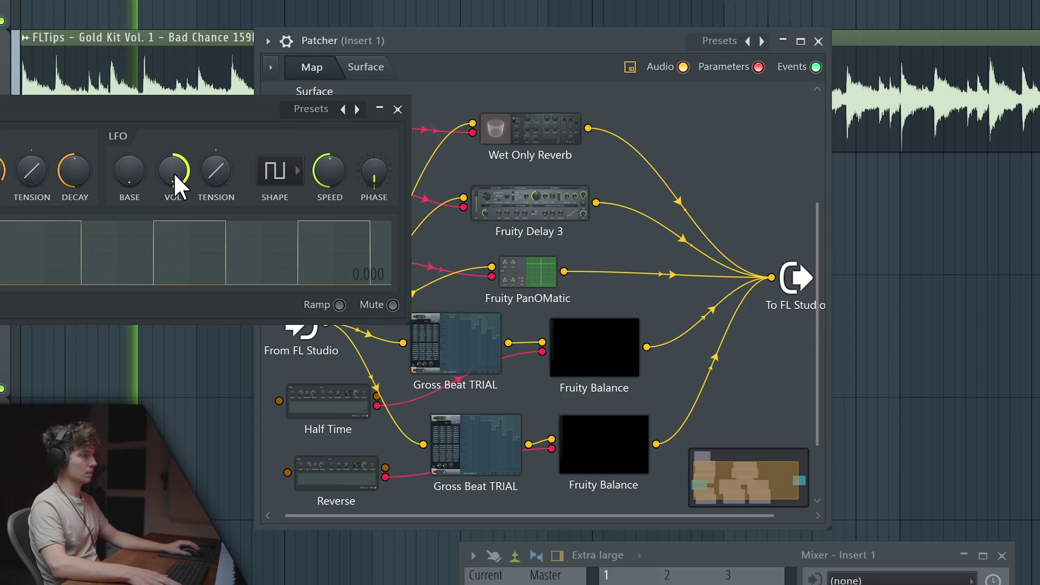
{"action": "left_click_drag", "start_coordinate": [174, 172], "coordinate": [173, 204]}
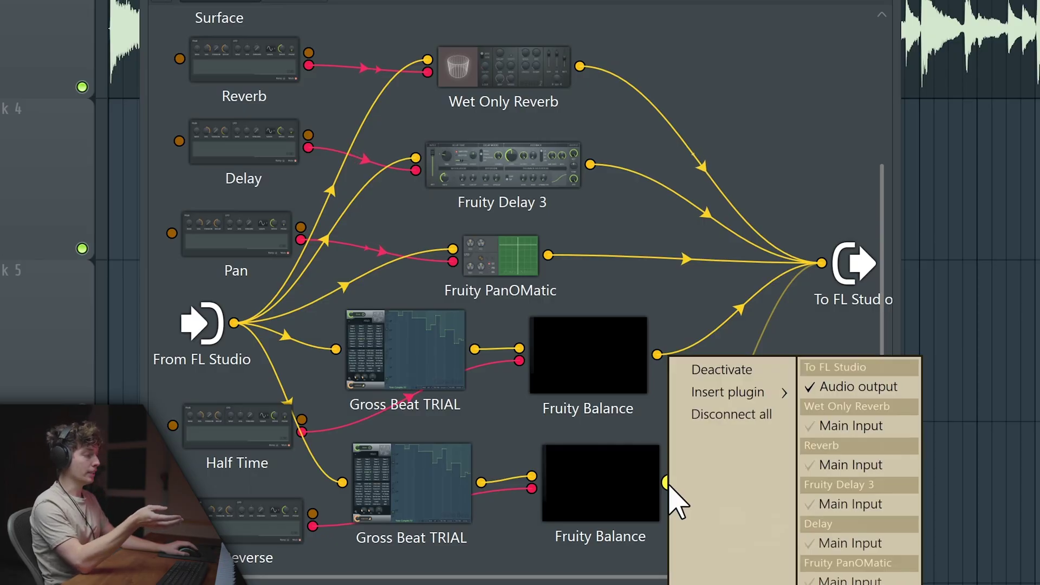
Shape the Parametric EQ 2 with a steeper, lower low-pass, lower high-pass, and band 6 near 1375 Hz
{"action": "mouse_move", "coordinate": [715, 395]}
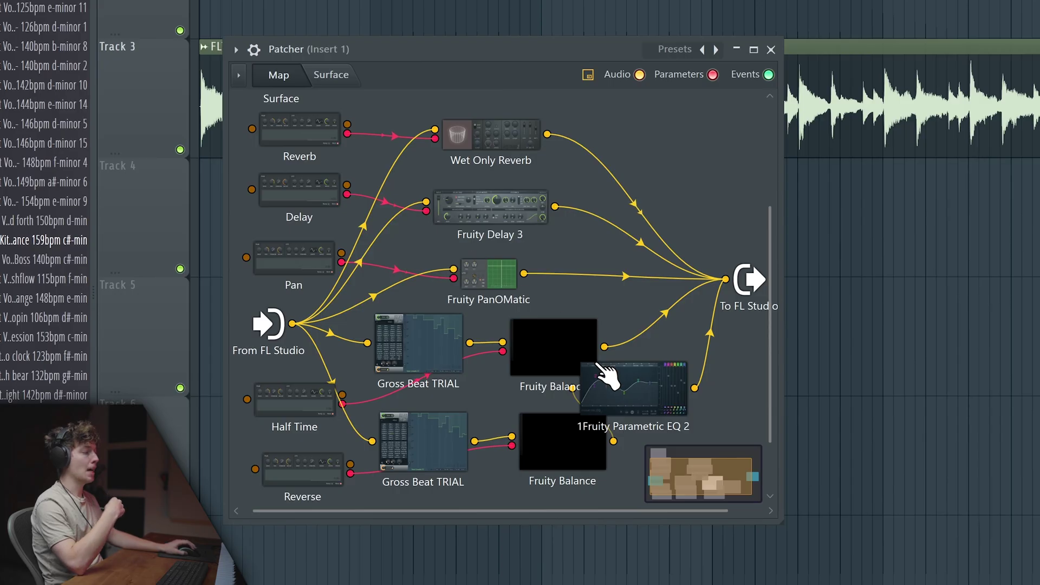
{"action": "left_click_drag", "start_coordinate": [631, 395], "coordinate": [699, 379]}
{"action": "double_click", "coordinate": [699, 380]}
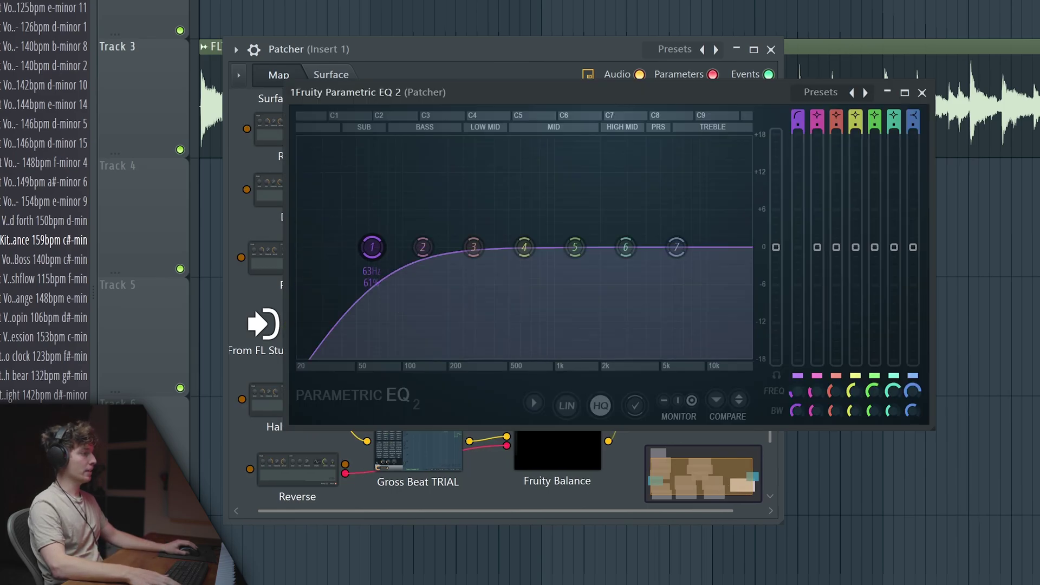
{"action": "left_click_drag", "start_coordinate": [372, 247], "coordinate": [508, 247]}
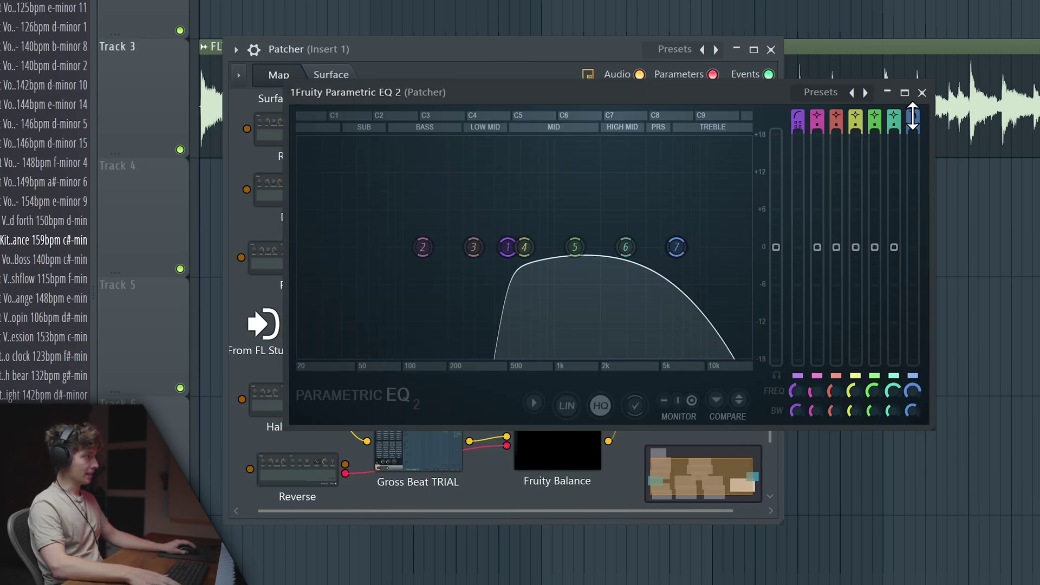
{"action": "left_click_drag", "start_coordinate": [913, 117], "coordinate": [913, 95]}
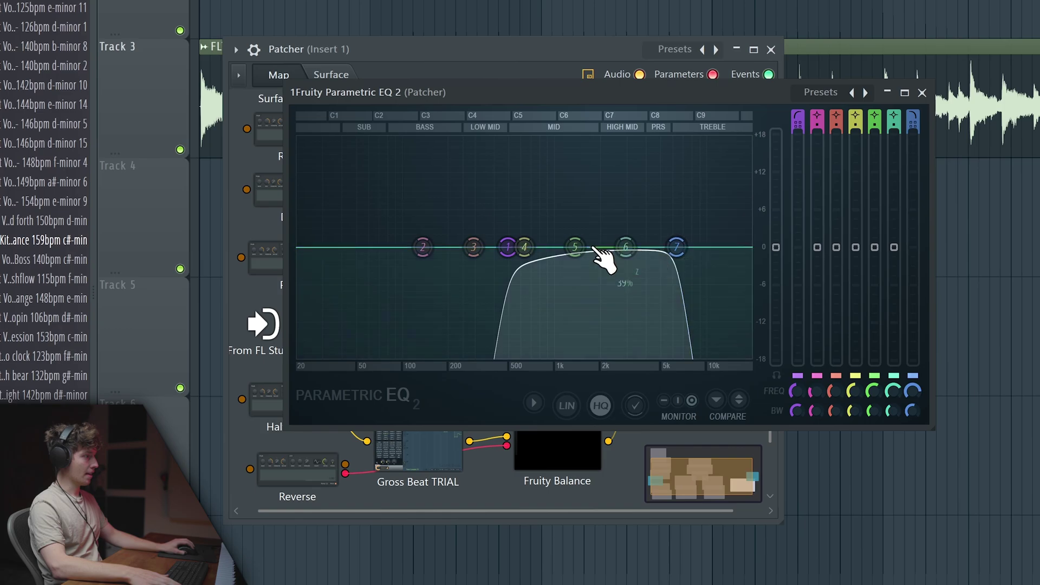
{"action": "left_click_drag", "start_coordinate": [507, 247], "coordinate": [483, 247]}
{"action": "left_click_drag", "start_coordinate": [604, 223], "coordinate": [582, 219]}
{"action": "left_click_drag", "start_coordinate": [677, 248], "coordinate": [641, 248]}
{"action": "left_click_drag", "start_coordinate": [580, 219], "coordinate": [575, 219]}
{"action": "left_click_drag", "start_coordinate": [431, 92], "coordinate": [902, 16]}
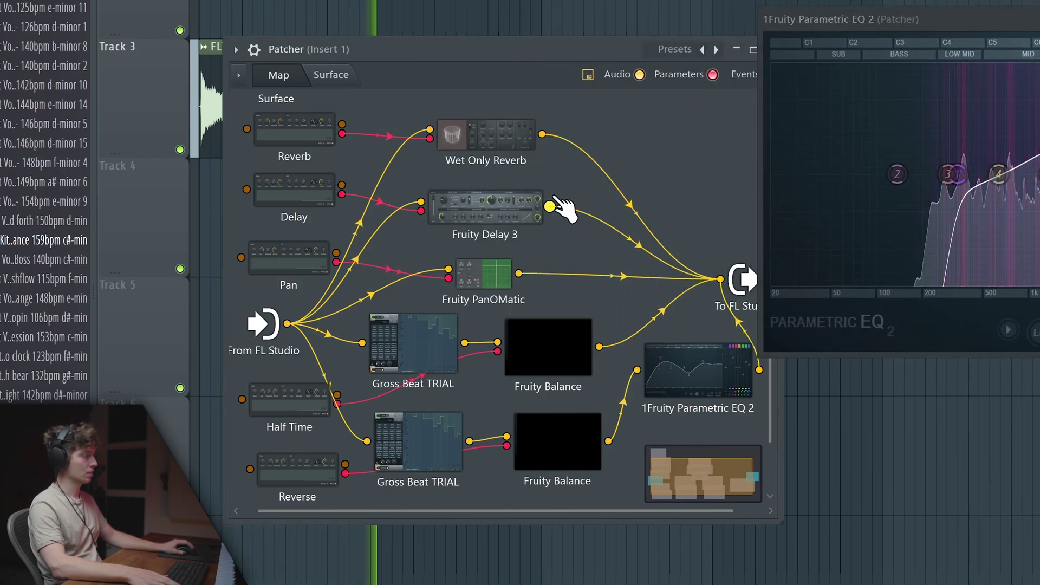
Insert Fruity Delay 3 on the cable from the reverse-branch EQ to the output
{"action": "left_click_drag", "start_coordinate": [687, 350], "coordinate": [668, 385]}
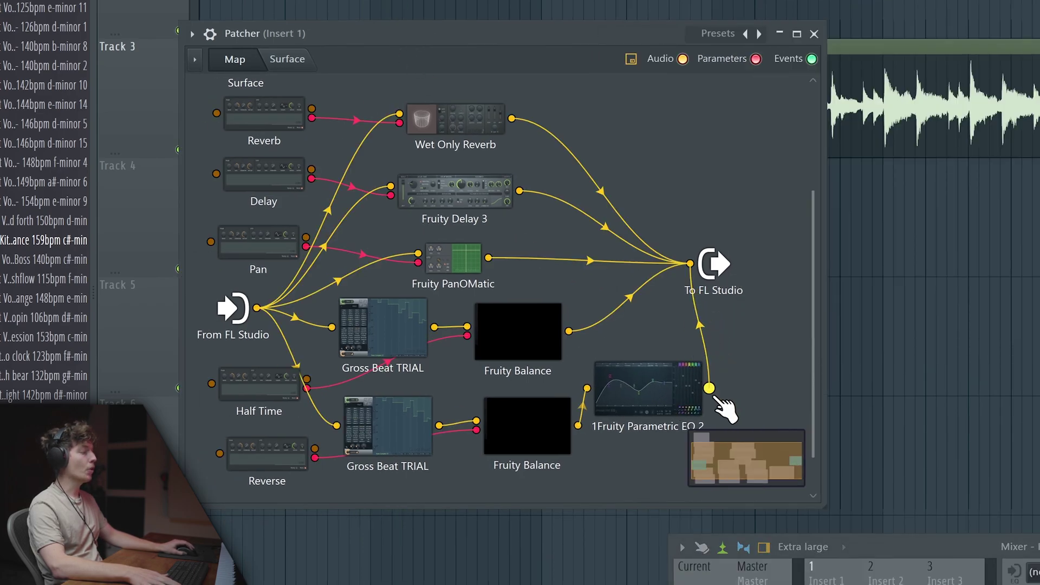
{"action": "right_click", "coordinate": [707, 350]}
{"action": "mouse_move", "coordinate": [776, 377]}
{"action": "left_click", "coordinate": [496, 187]}
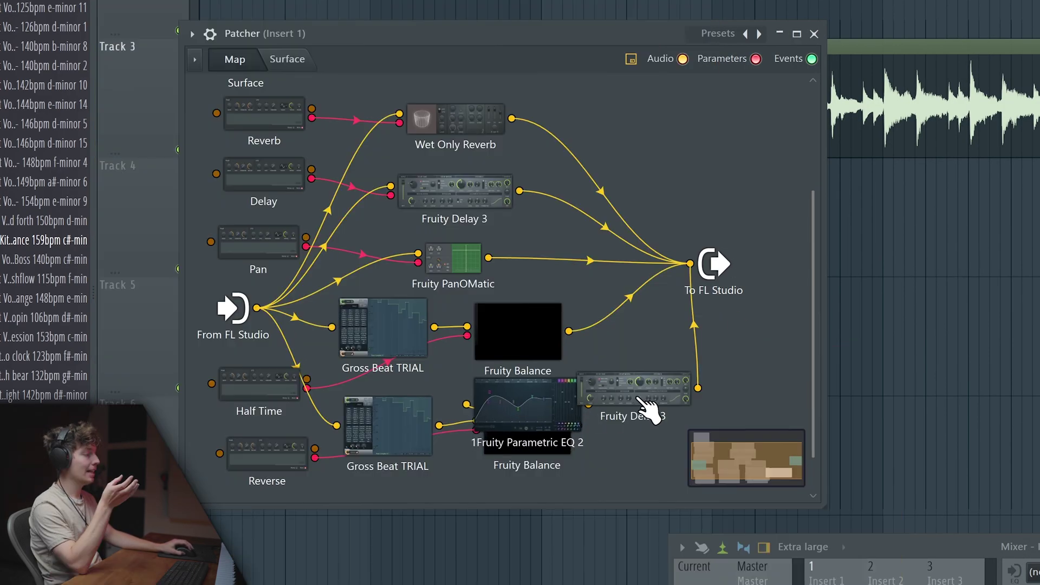
{"action": "left_click_drag", "start_coordinate": [634, 389], "coordinate": [709, 348]}
{"action": "left_click_drag", "start_coordinate": [557, 418], "coordinate": [689, 424]}
{"action": "double_click", "coordinate": [704, 334]}
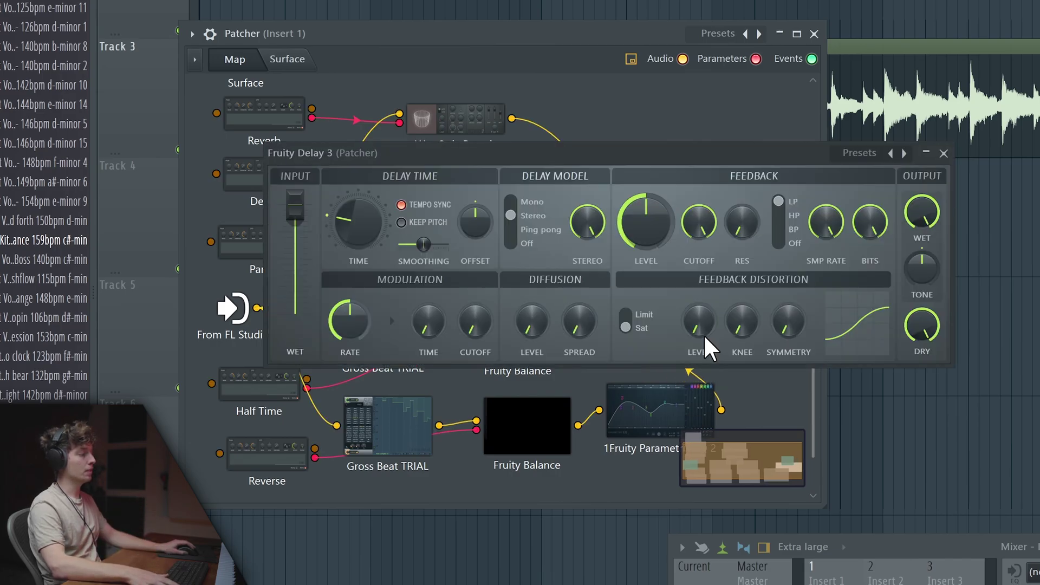
Arrange the EQ and delay nodes side by side and close the delay settings
{"action": "key", "text": "Escape"}
{"action": "left_click_drag", "start_coordinate": [745, 344], "coordinate": [721, 344]}
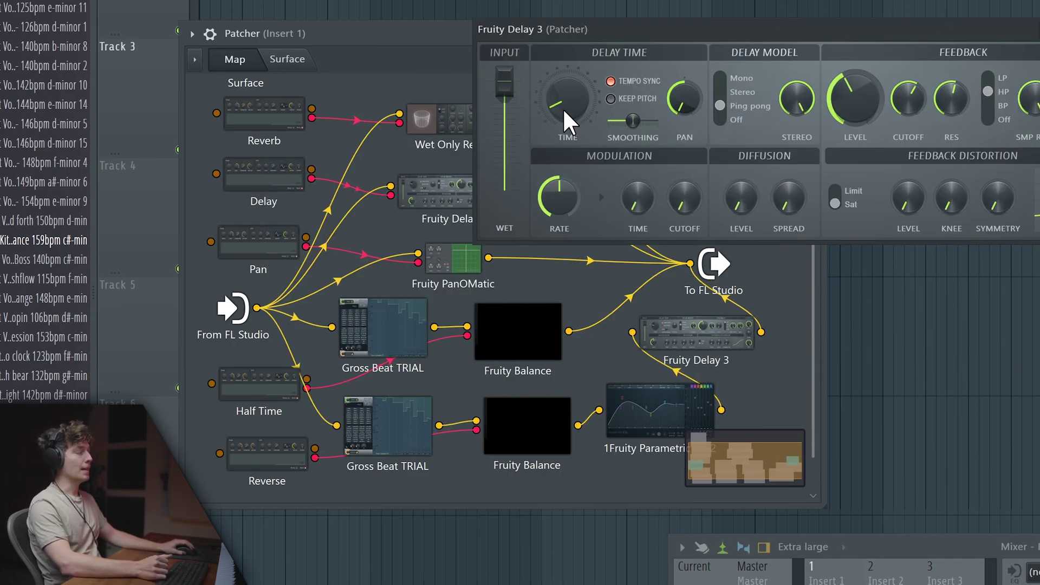
{"action": "left_click_drag", "start_coordinate": [617, 40], "coordinate": [695, 3]}
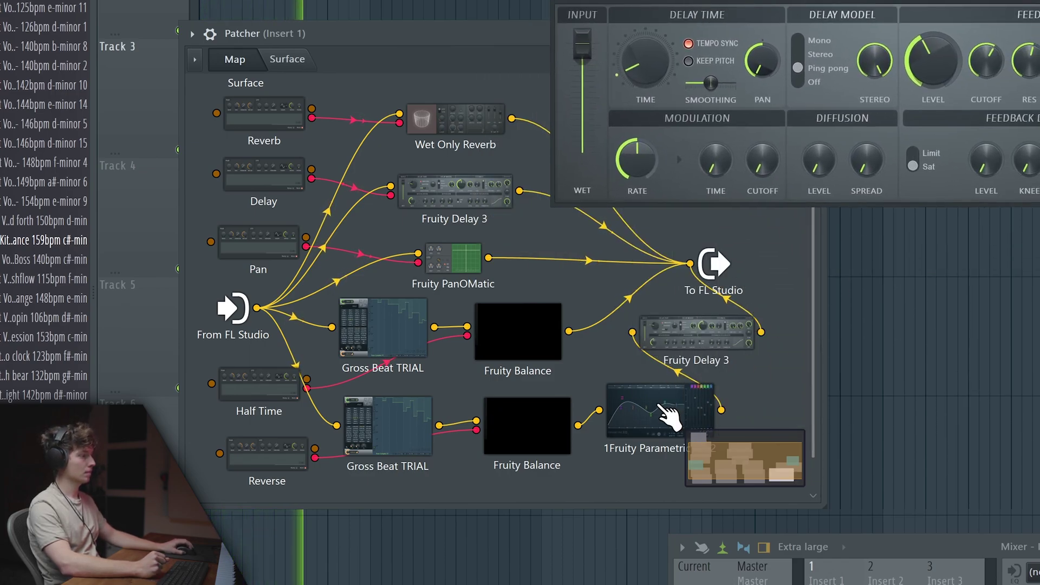
{"action": "left_click_drag", "start_coordinate": [659, 408], "coordinate": [652, 410]}
{"action": "left_click_drag", "start_coordinate": [698, 335], "coordinate": [726, 337]}
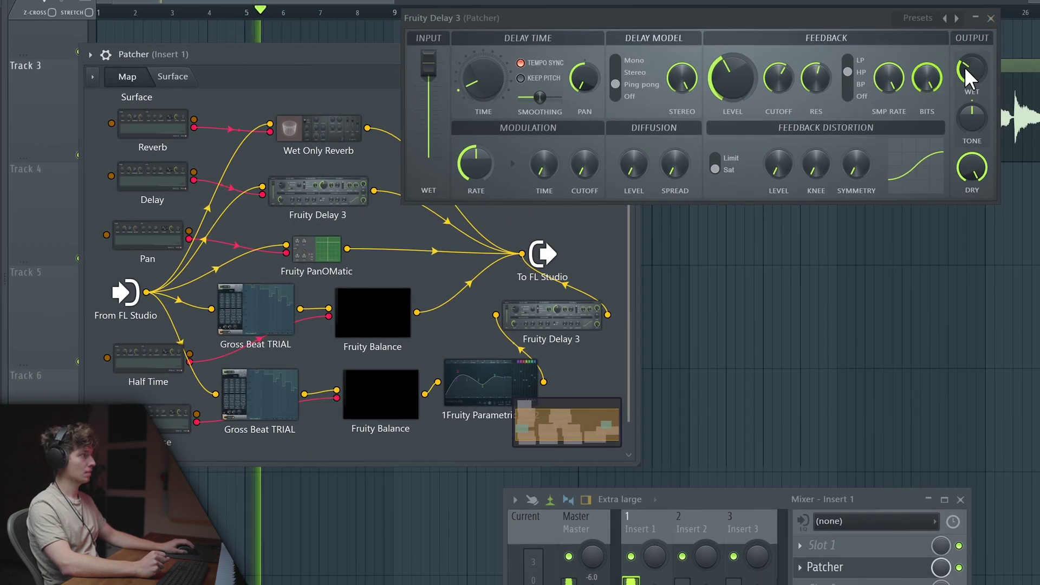
{"action": "left_click", "coordinate": [969, 66]}
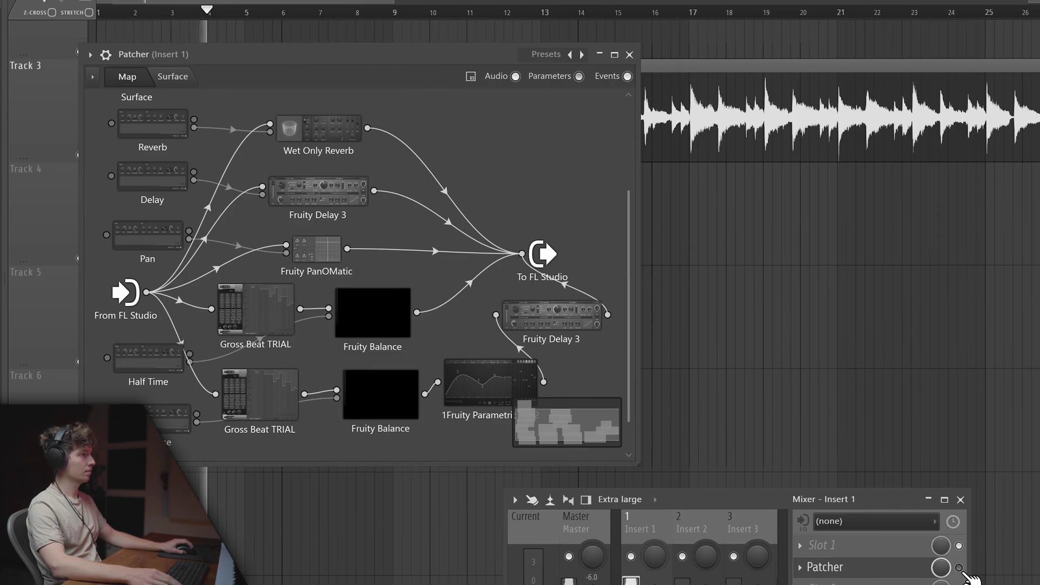
Play the project to hear the piano through the patch
{"action": "key", "text": "space"}
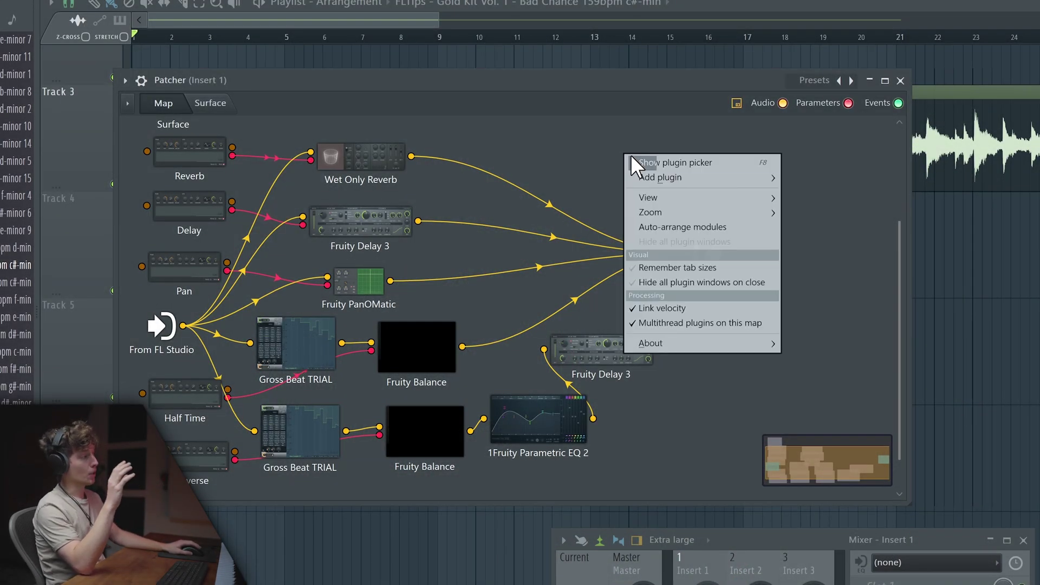
Add Fruity Balance and a Fruity peak controller, enable its controller output, and link it to Balance
{"action": "mouse_move", "coordinate": [635, 157]}
{"action": "left_click", "coordinate": [336, 121]}
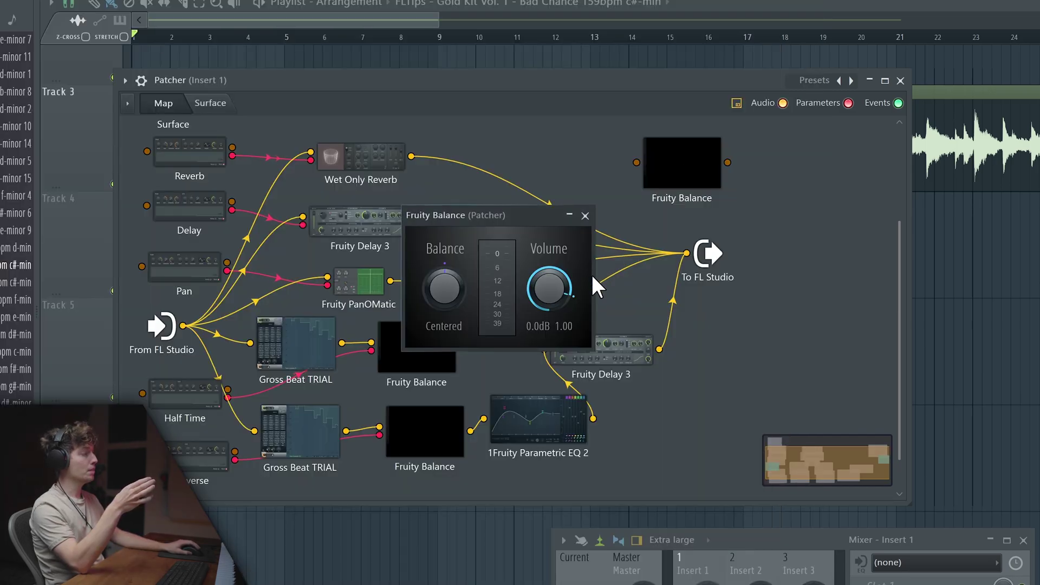
{"action": "right_click", "coordinate": [564, 298]}
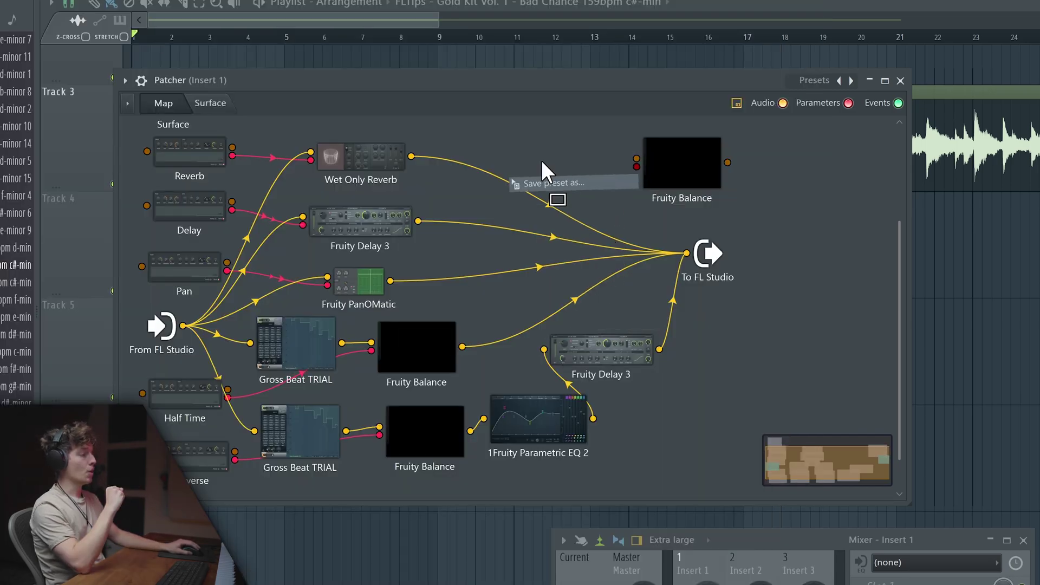
{"action": "left_click_drag", "start_coordinate": [541, 161], "coordinate": [571, 156]}
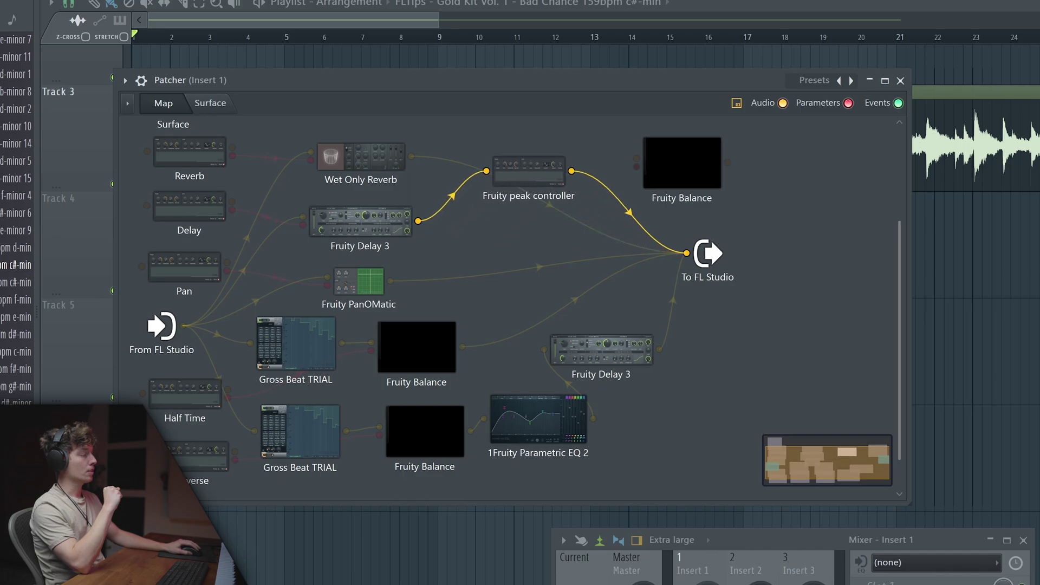
{"action": "right_click", "coordinate": [551, 145]}
{"action": "mouse_move", "coordinate": [593, 241]}
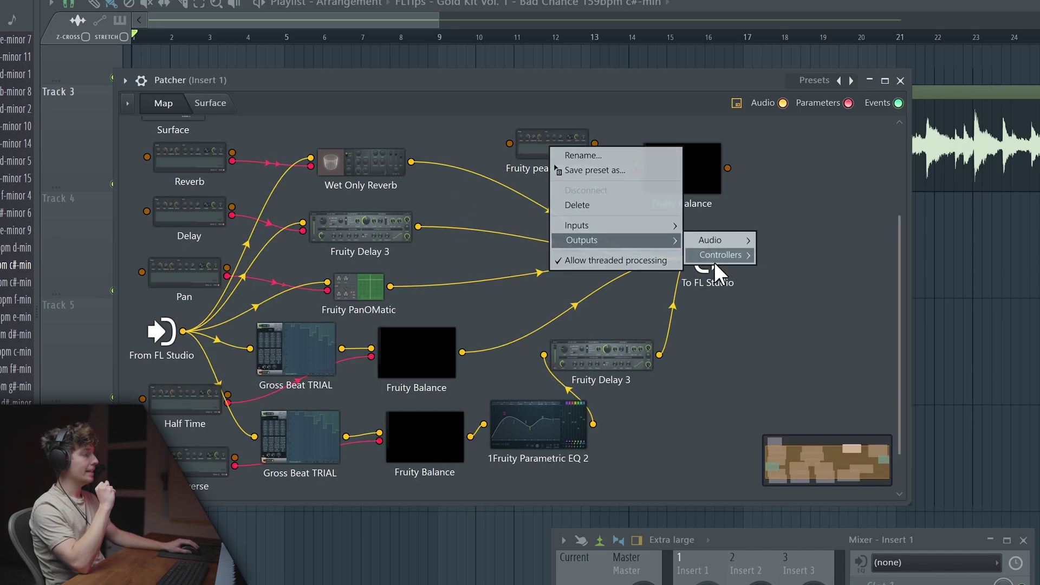
{"action": "mouse_move", "coordinate": [716, 258]}
{"action": "left_click", "coordinate": [782, 334]}
{"action": "left_click_drag", "start_coordinate": [596, 148], "coordinate": [687, 259]}
Route the reverb, PanOMatic, Gross Beat and reverse-delay branches into Fruity Balance, then to the output
{"action": "left_click_drag", "start_coordinate": [659, 355], "coordinate": [685, 280]}
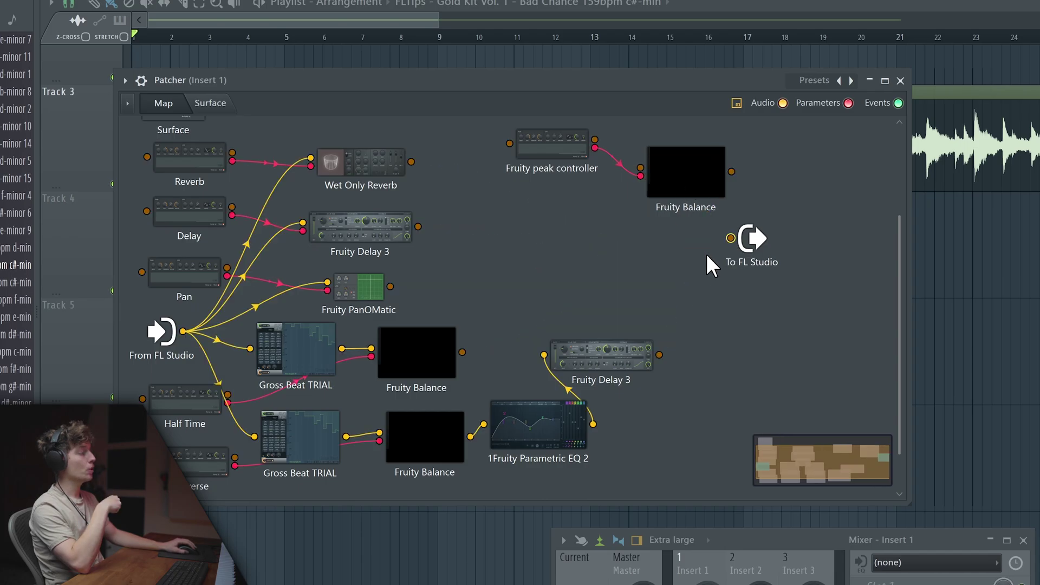
{"action": "left_click_drag", "start_coordinate": [686, 175], "coordinate": [661, 251]}
{"action": "left_click_drag", "start_coordinate": [760, 244], "coordinate": [868, 247]}
{"action": "left_click_drag", "start_coordinate": [684, 245], "coordinate": [728, 256]}
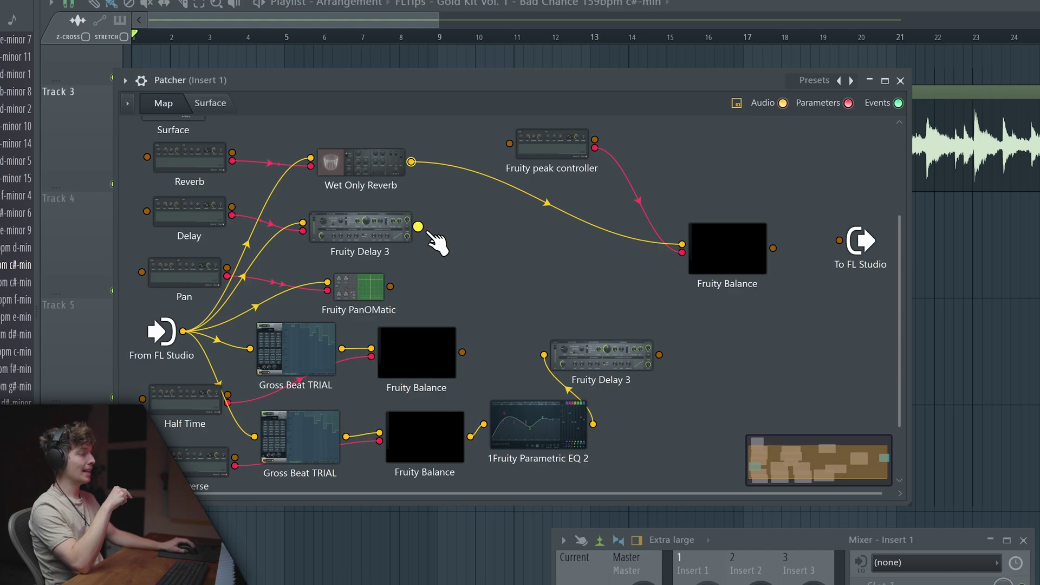
{"action": "left_click_drag", "start_coordinate": [390, 287], "coordinate": [682, 245]}
{"action": "left_click_drag", "start_coordinate": [660, 355], "coordinate": [682, 244]}
{"action": "left_click_drag", "start_coordinate": [463, 352], "coordinate": [506, 337]}
{"action": "left_click_drag", "start_coordinate": [675, 242], "coordinate": [681, 245]}
{"action": "left_click_drag", "start_coordinate": [773, 248], "coordinate": [839, 240]}
{"action": "left_click_drag", "start_coordinate": [728, 263], "coordinate": [727, 258]}
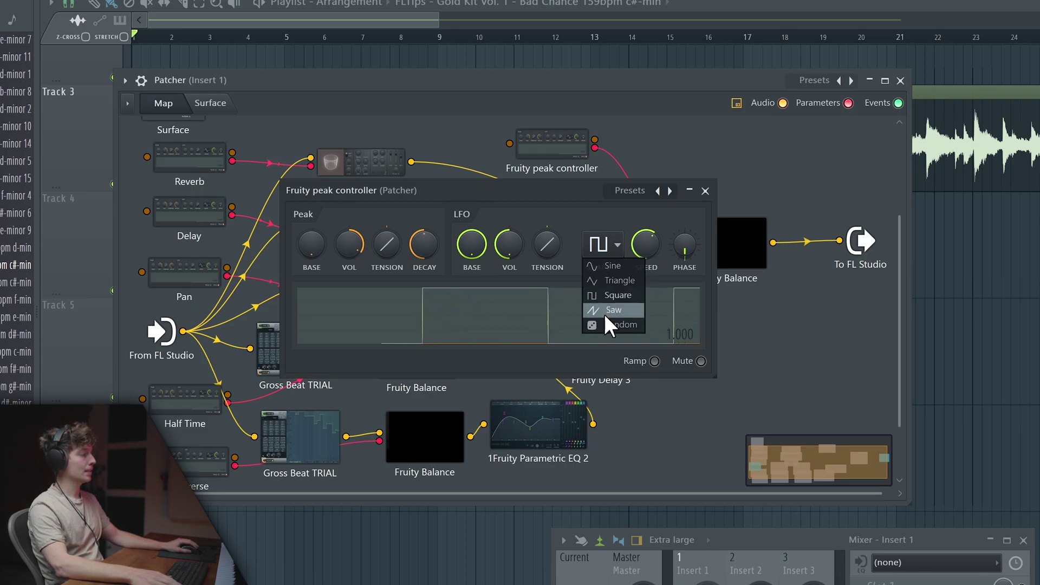
Set the peak controller LFO to Saw, slow its speed, and raise its base level
{"action": "left_click", "coordinate": [604, 312]}
{"action": "right_click", "coordinate": [637, 240]}
{"action": "left_click", "coordinate": [620, 227]}
{"action": "key", "text": "space"}
{"action": "left_click_drag", "start_coordinate": [636, 241], "coordinate": [636, 277]}
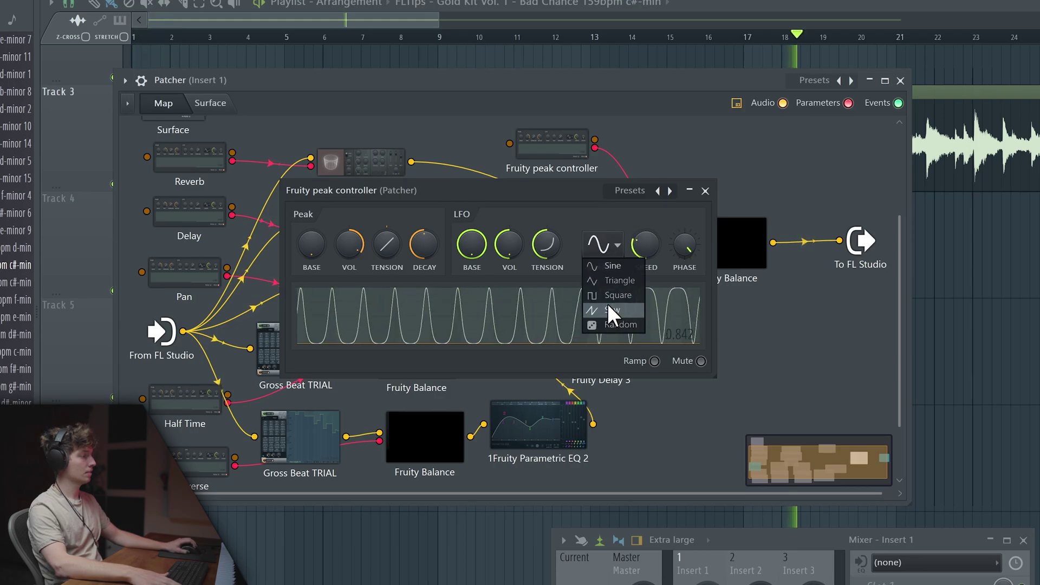
{"action": "left_click", "coordinate": [607, 308]}
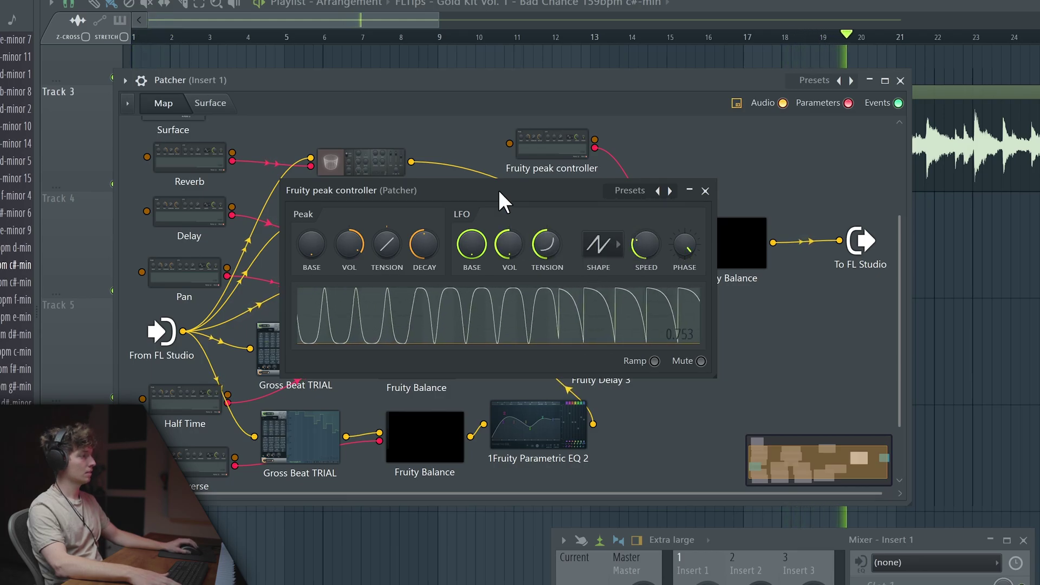
{"action": "left_click_drag", "start_coordinate": [499, 190], "coordinate": [399, 222]}
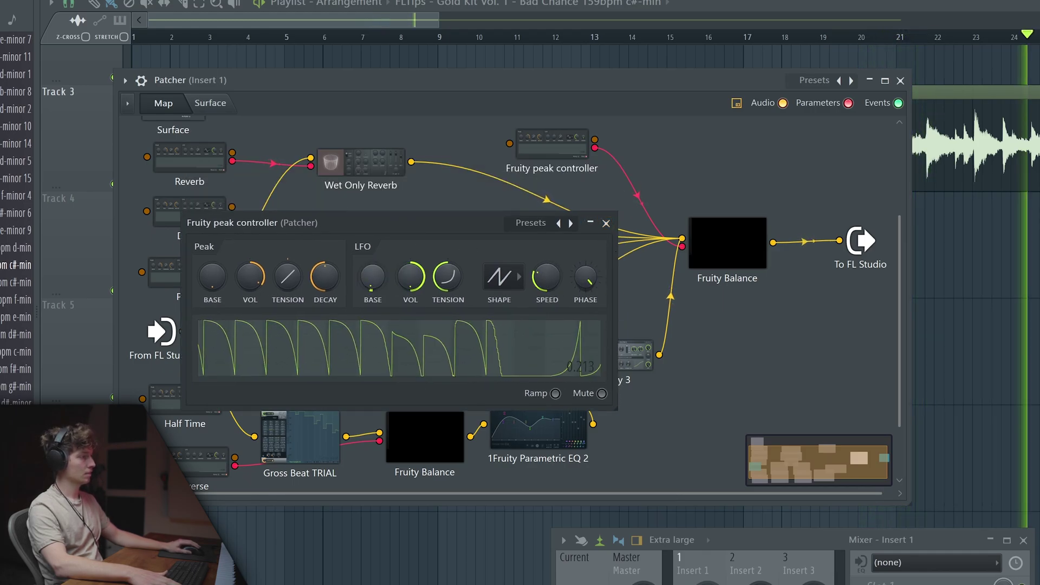
{"action": "left_click_drag", "start_coordinate": [373, 296], "coordinate": [373, 273]}
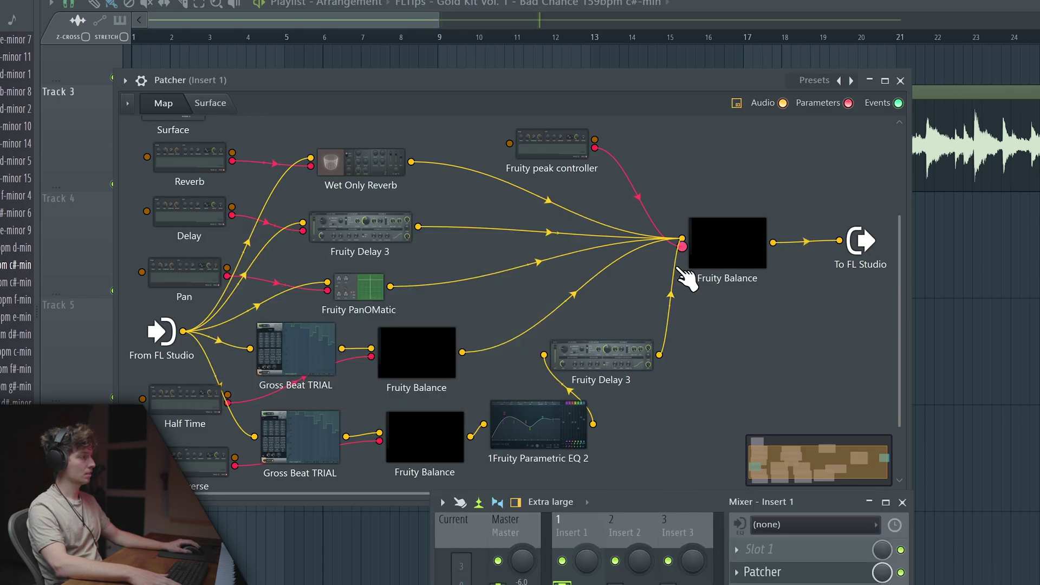
{"action": "left_click_drag", "start_coordinate": [743, 244], "coordinate": [672, 255]}
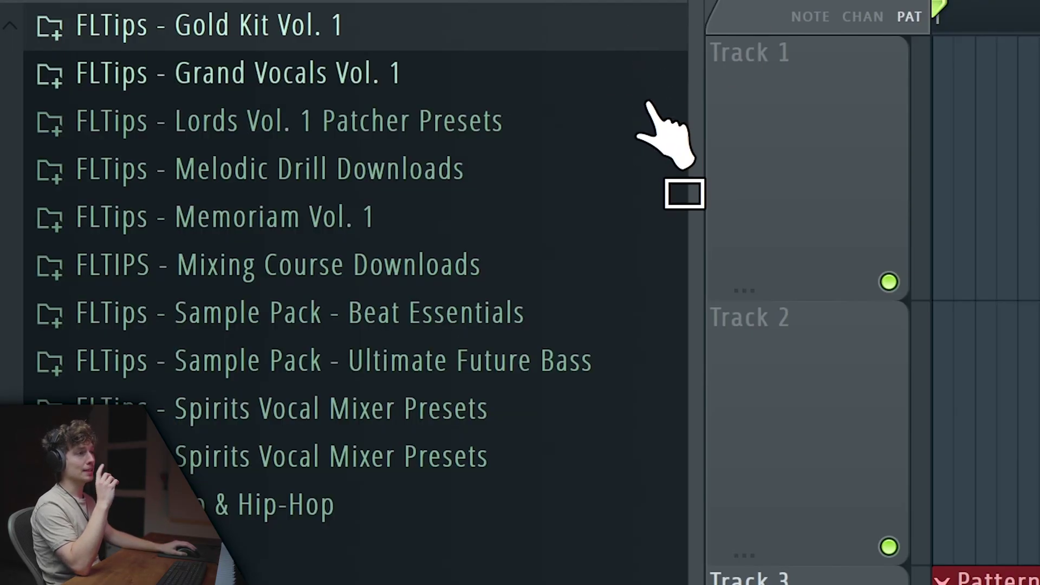
Load a MIDI file from the FLTips Genesis MIDI Harmonies Pack onto the piano and play it
{"action": "scroll", "coordinate": [596, 296], "scroll_direction": "up", "scroll_amount": 5}
{"action": "left_click", "coordinate": [554, 244]}
{"action": "scroll", "coordinate": [596, 292], "scroll_direction": "up", "scroll_amount": 1}
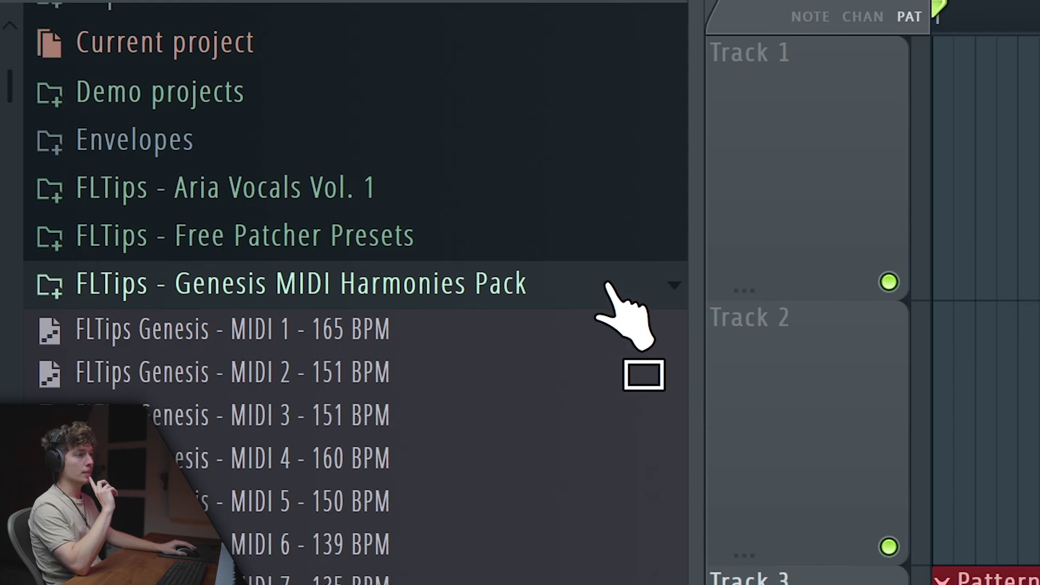
{"action": "scroll", "coordinate": [626, 322], "scroll_direction": "down", "scroll_amount": 4}
{"action": "scroll", "coordinate": [449, 334], "scroll_direction": "down", "scroll_amount": 4}
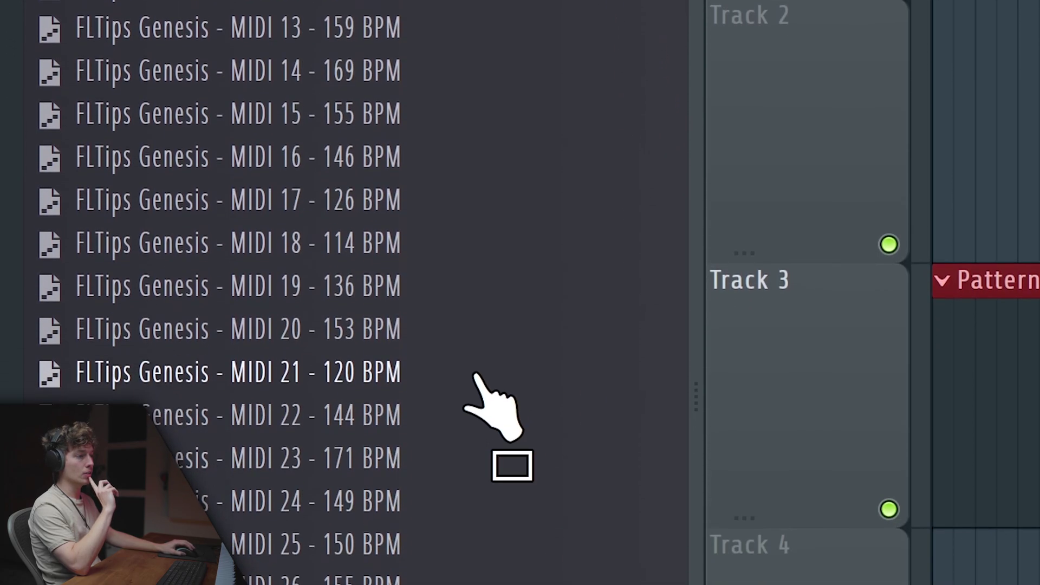
{"action": "left_click", "coordinate": [364, 128]}
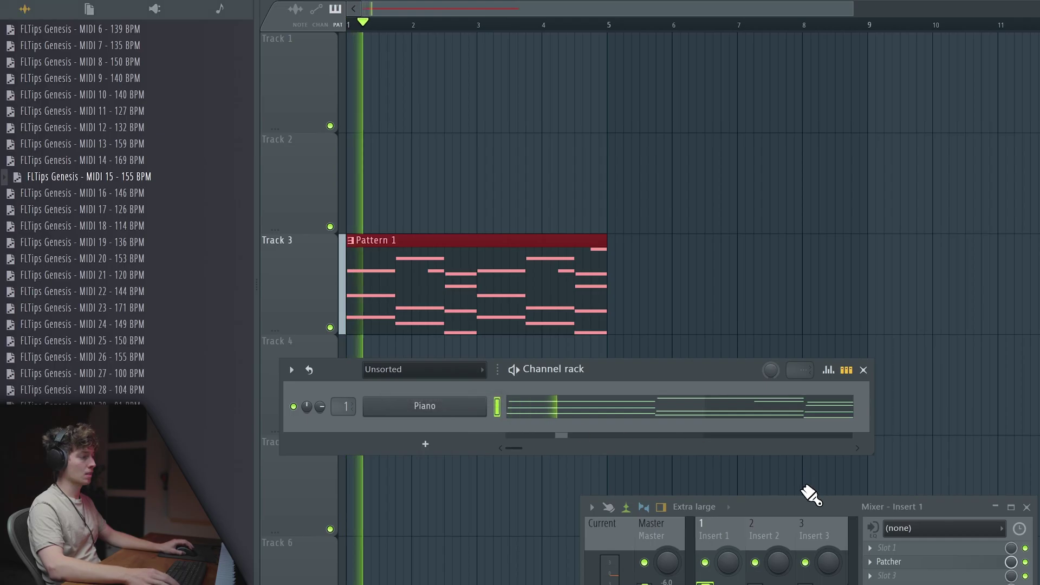
{"action": "key", "text": "F9"}
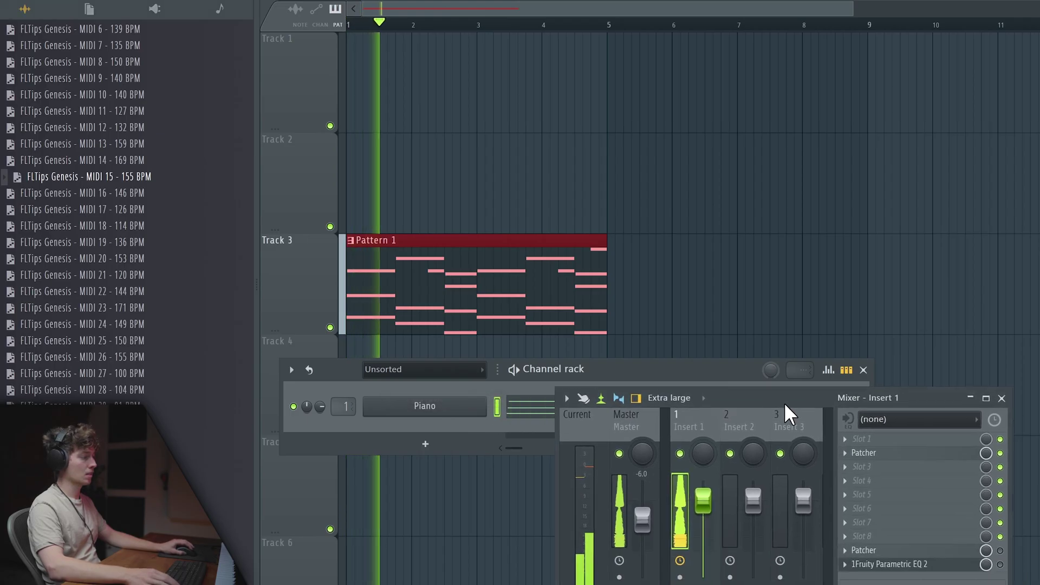
Rearrange the Mixer, Browser and Channel rack, and open the upper Parametric EQ 2
{"action": "left_click_drag", "start_coordinate": [744, 347], "coordinate": [773, 490]}
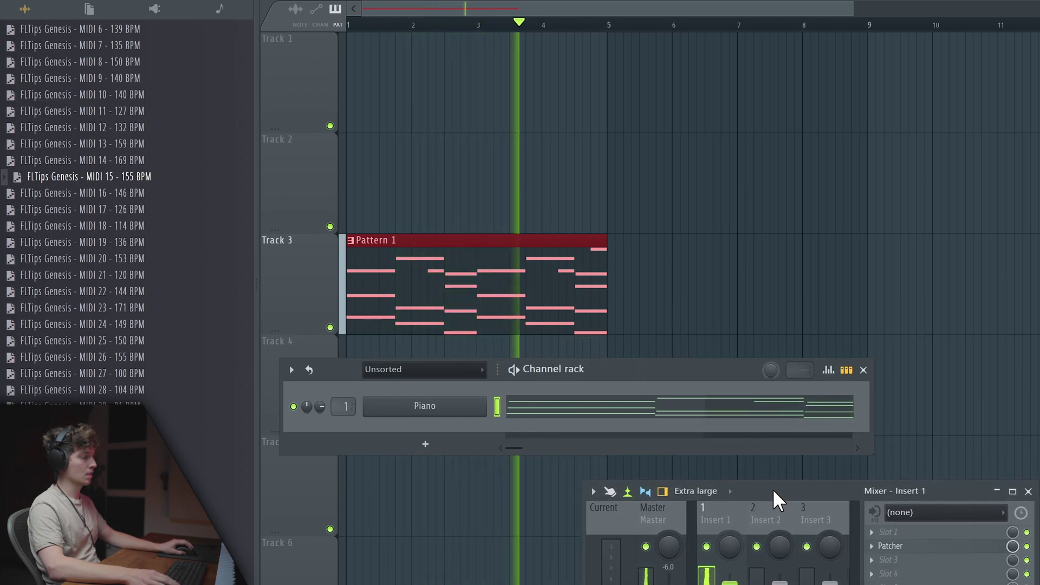
{"action": "left_click_drag", "start_coordinate": [772, 489], "coordinate": [756, 409]}
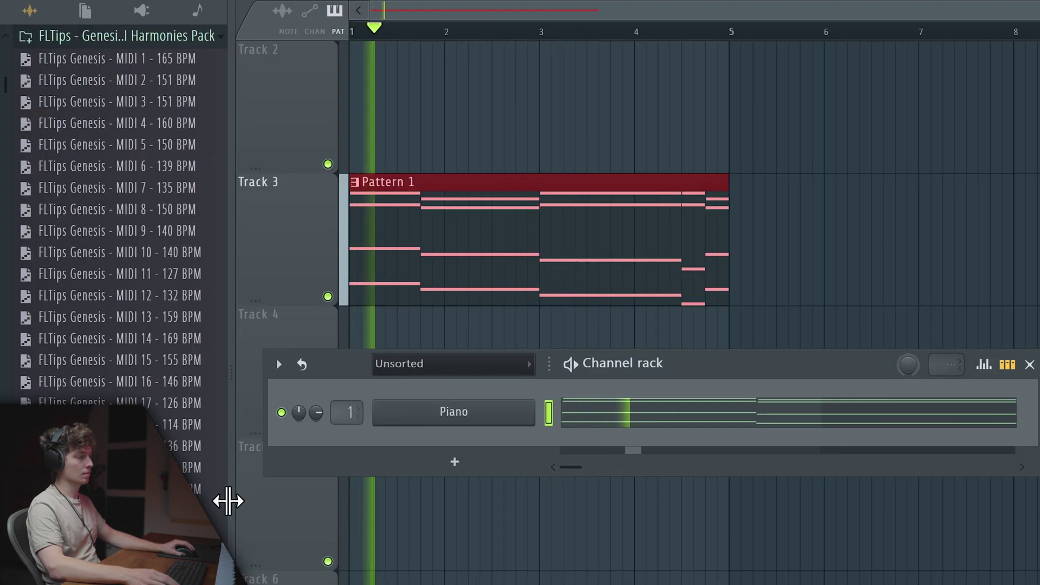
{"action": "left_click_drag", "start_coordinate": [233, 504], "coordinate": [242, 529]}
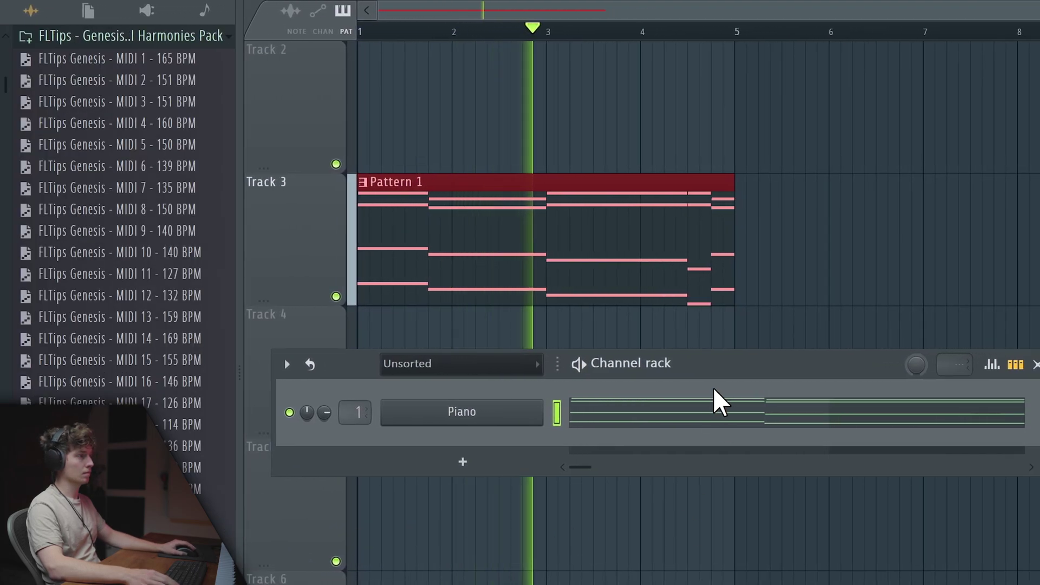
{"action": "left_click_drag", "start_coordinate": [758, 367], "coordinate": [783, 350]}
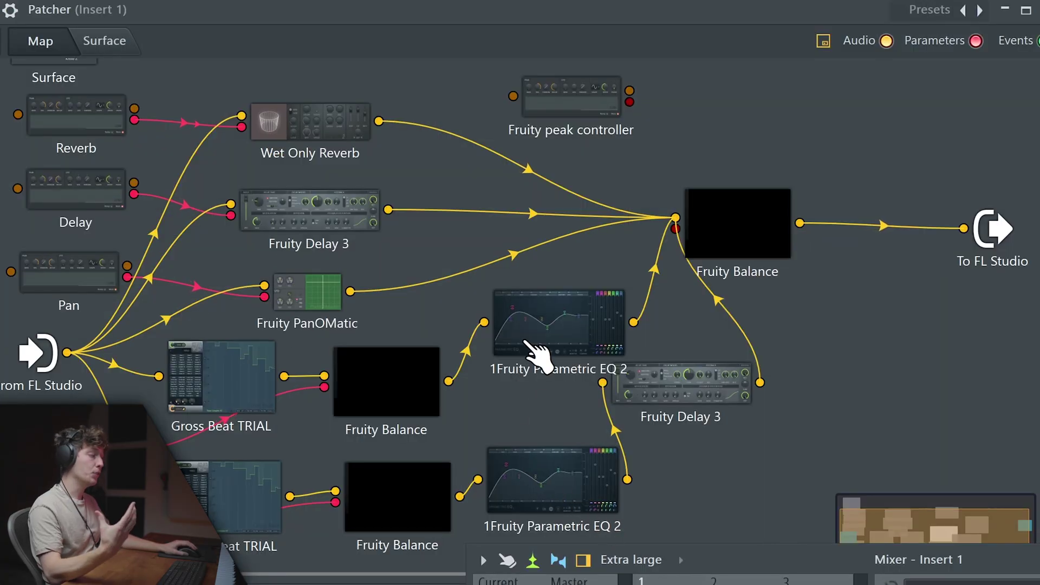
{"action": "left_click", "coordinate": [527, 345]}
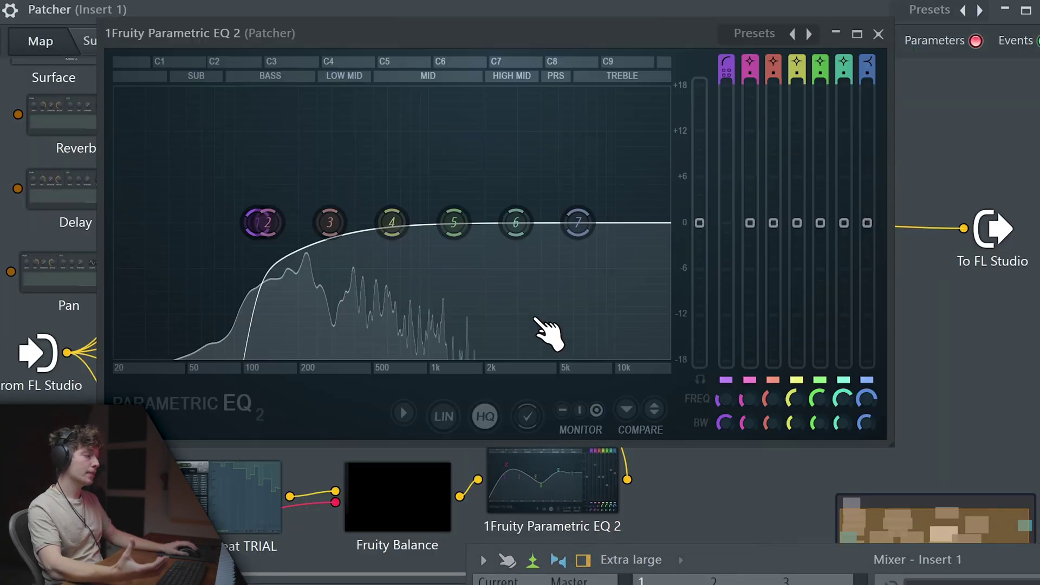
Open the other Parametric EQ 2, play the loop, then turn the Reverb LFO tension to maximum
{"action": "left_click", "coordinate": [522, 496]}
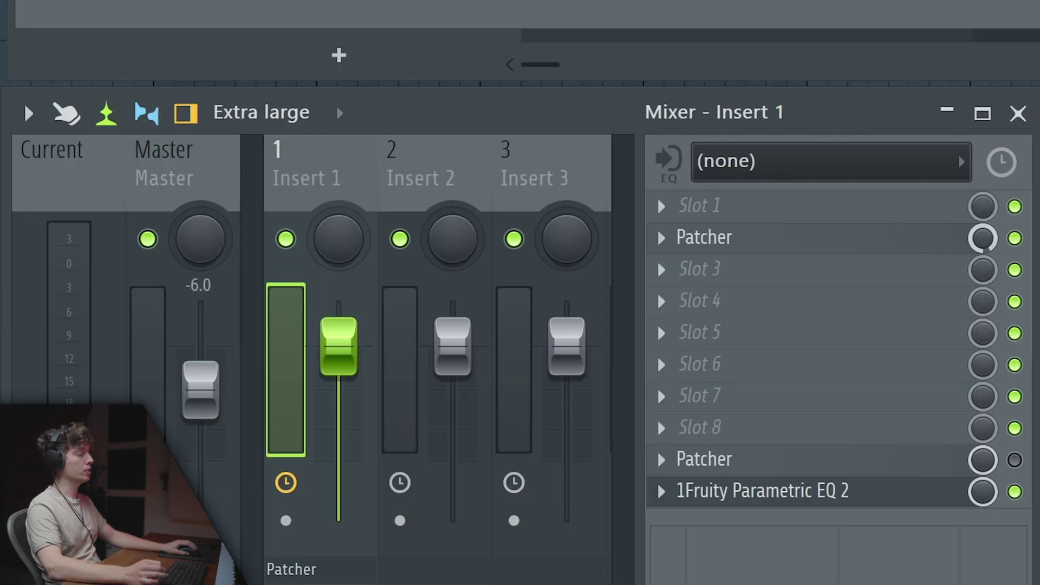
{"action": "key", "text": "space"}
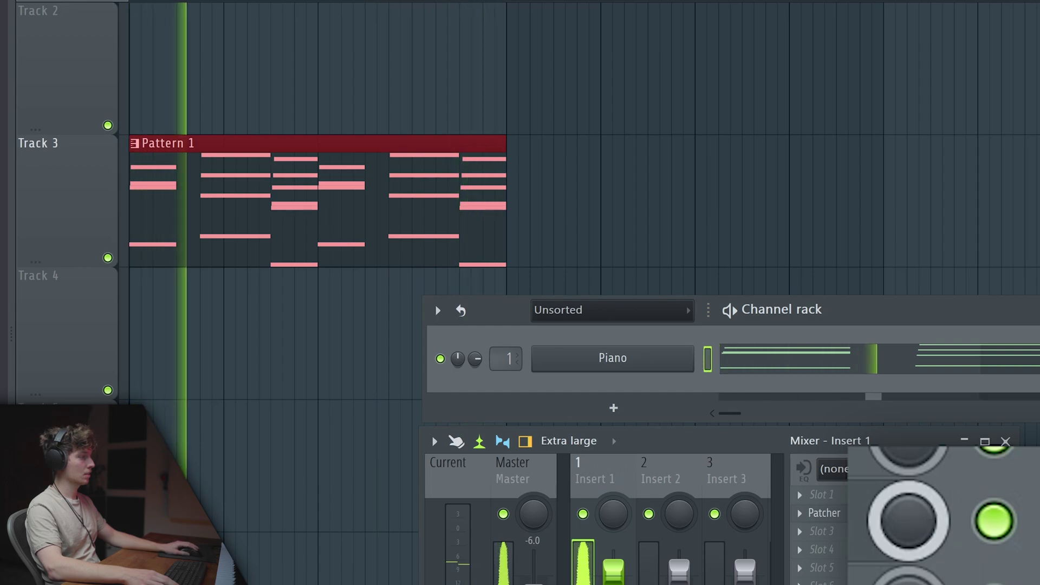
{"action": "key", "text": "space"}
{"action": "left_click_drag", "start_coordinate": [908, 446], "coordinate": [911, 408]}
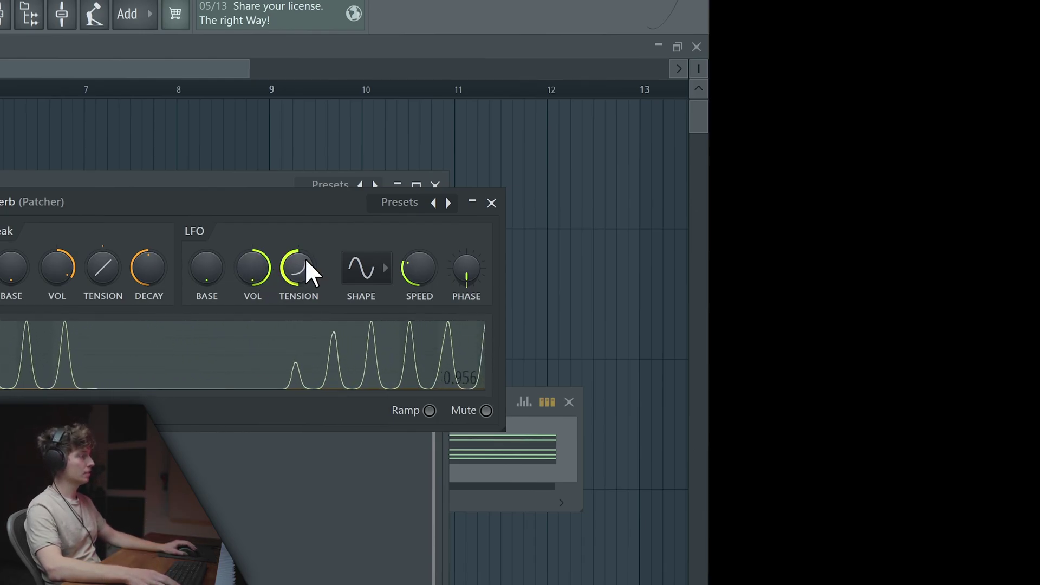
{"action": "left_click_drag", "start_coordinate": [254, 209], "coordinate": [375, 169]}
{"action": "left_click_drag", "start_coordinate": [421, 228], "coordinate": [421, 202]}
{"action": "left_click_drag", "start_coordinate": [786, 139], "coordinate": [786, 81]}
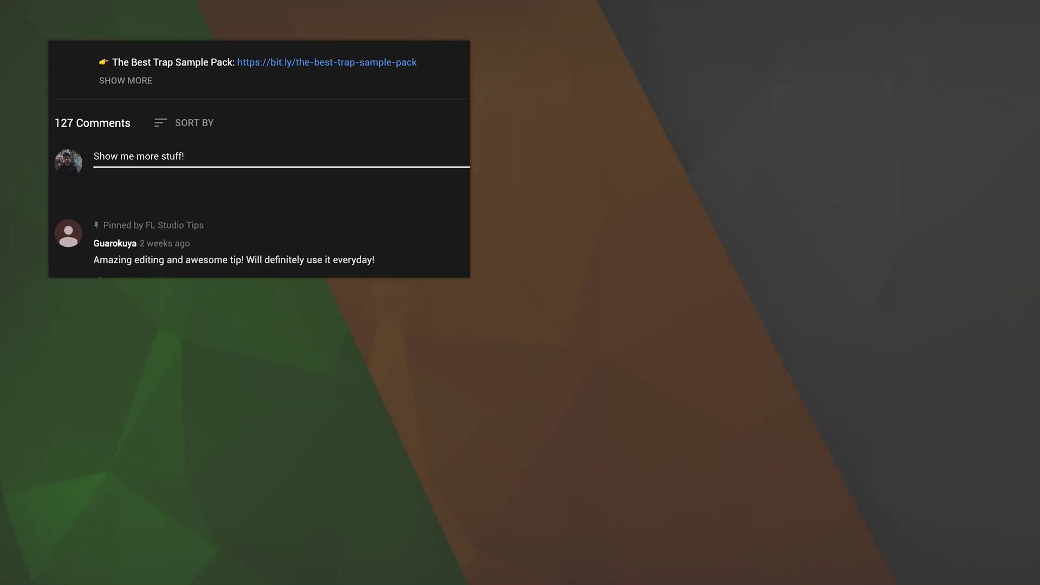
{"action": "left_click", "coordinate": [383, 194]}
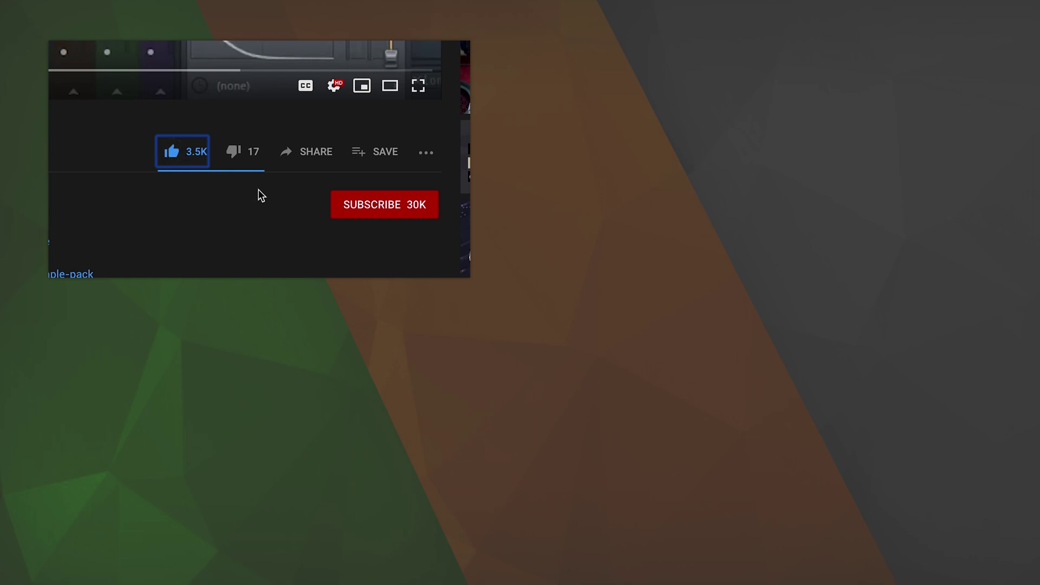